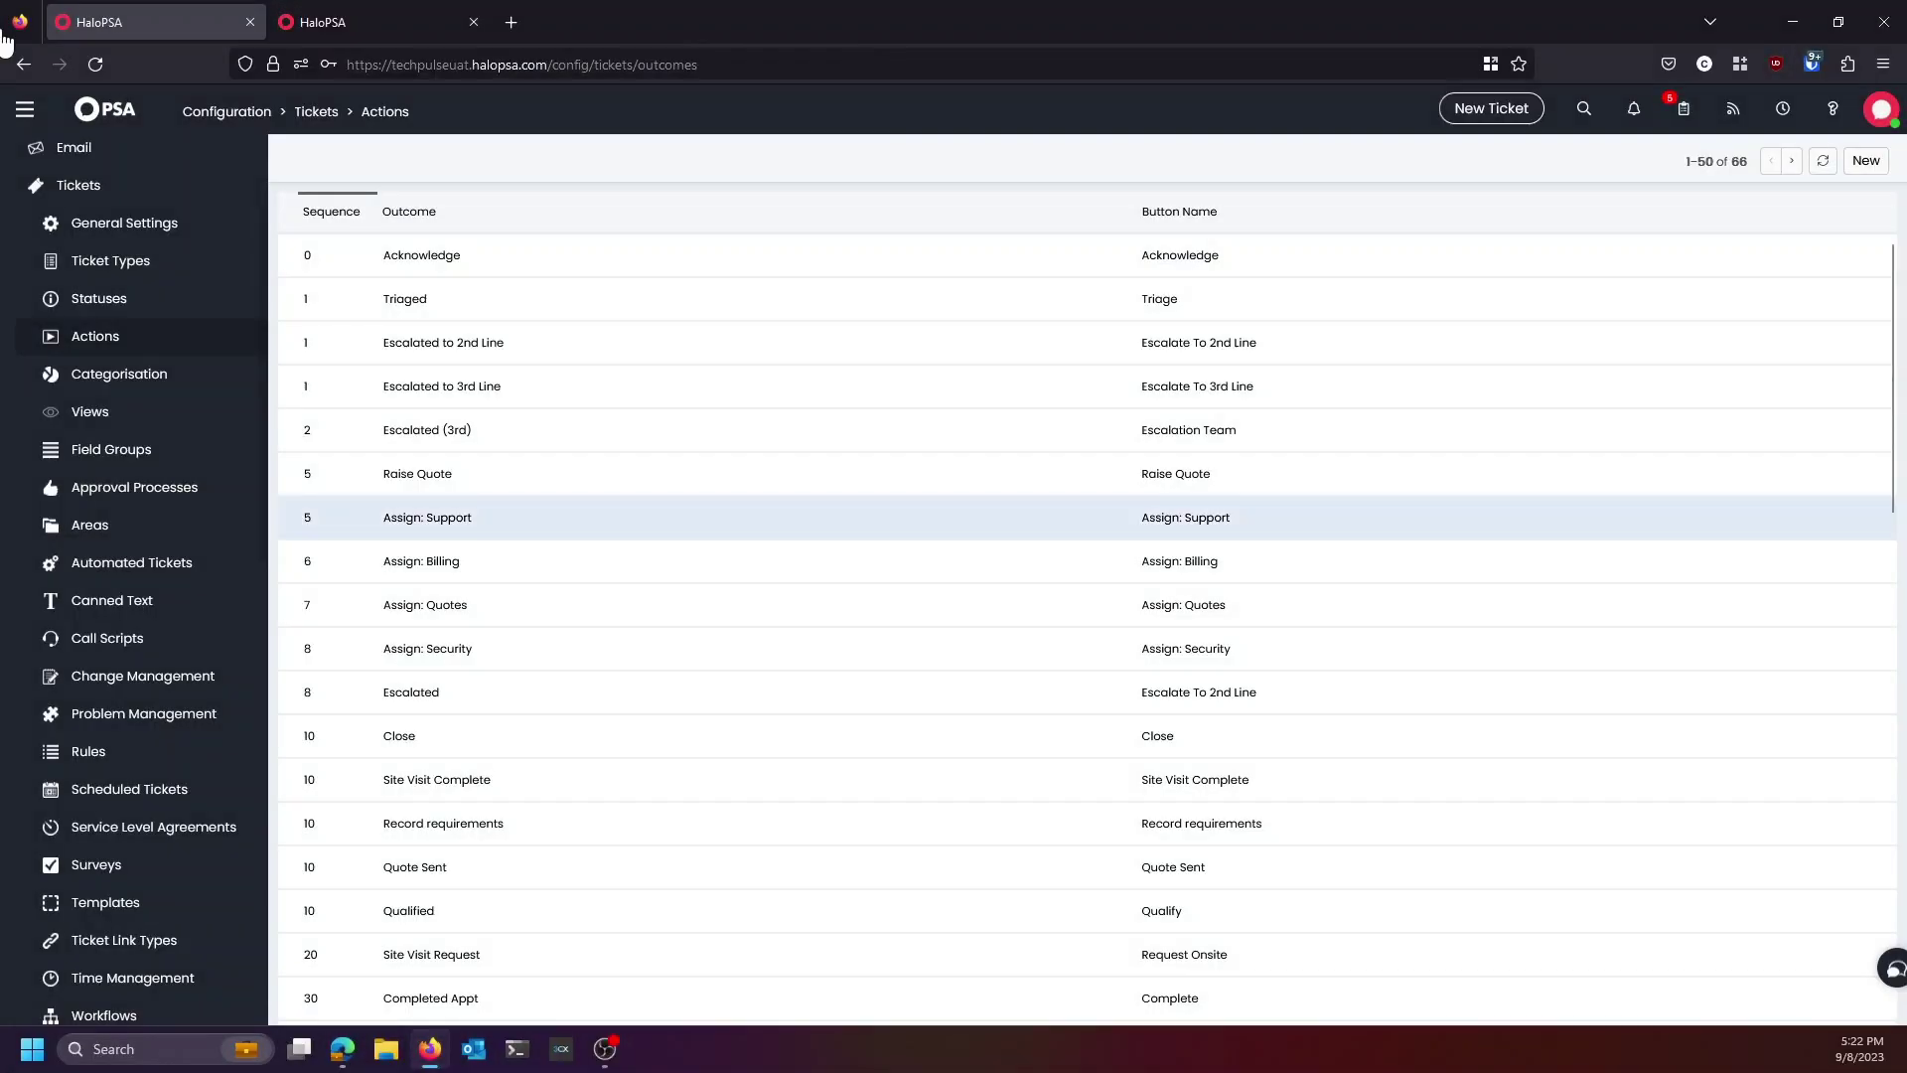
Review the details, defaults and field list of the "Assign: Support" action, and return to the actions list
click(426, 517)
scroll(1087, 676, down, 2)
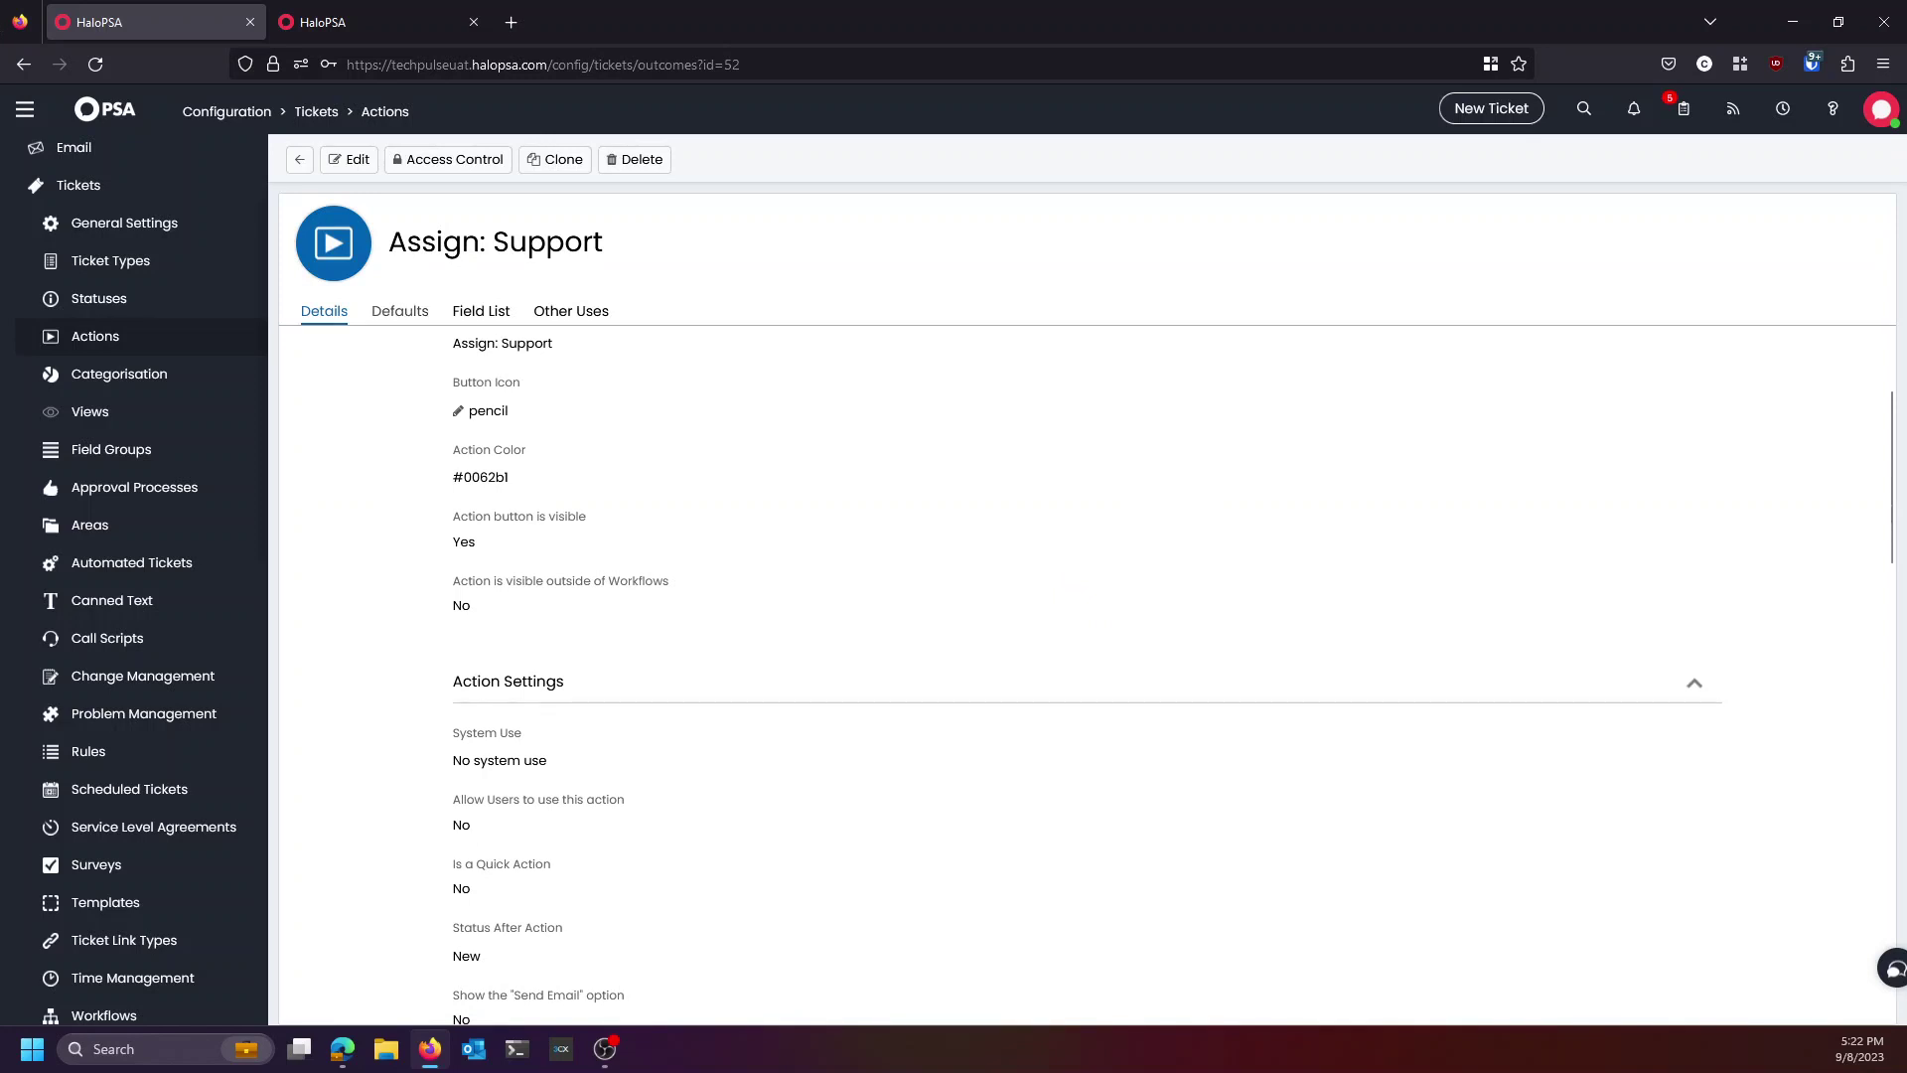
click(400, 311)
scroll(1088, 676, down, 2)
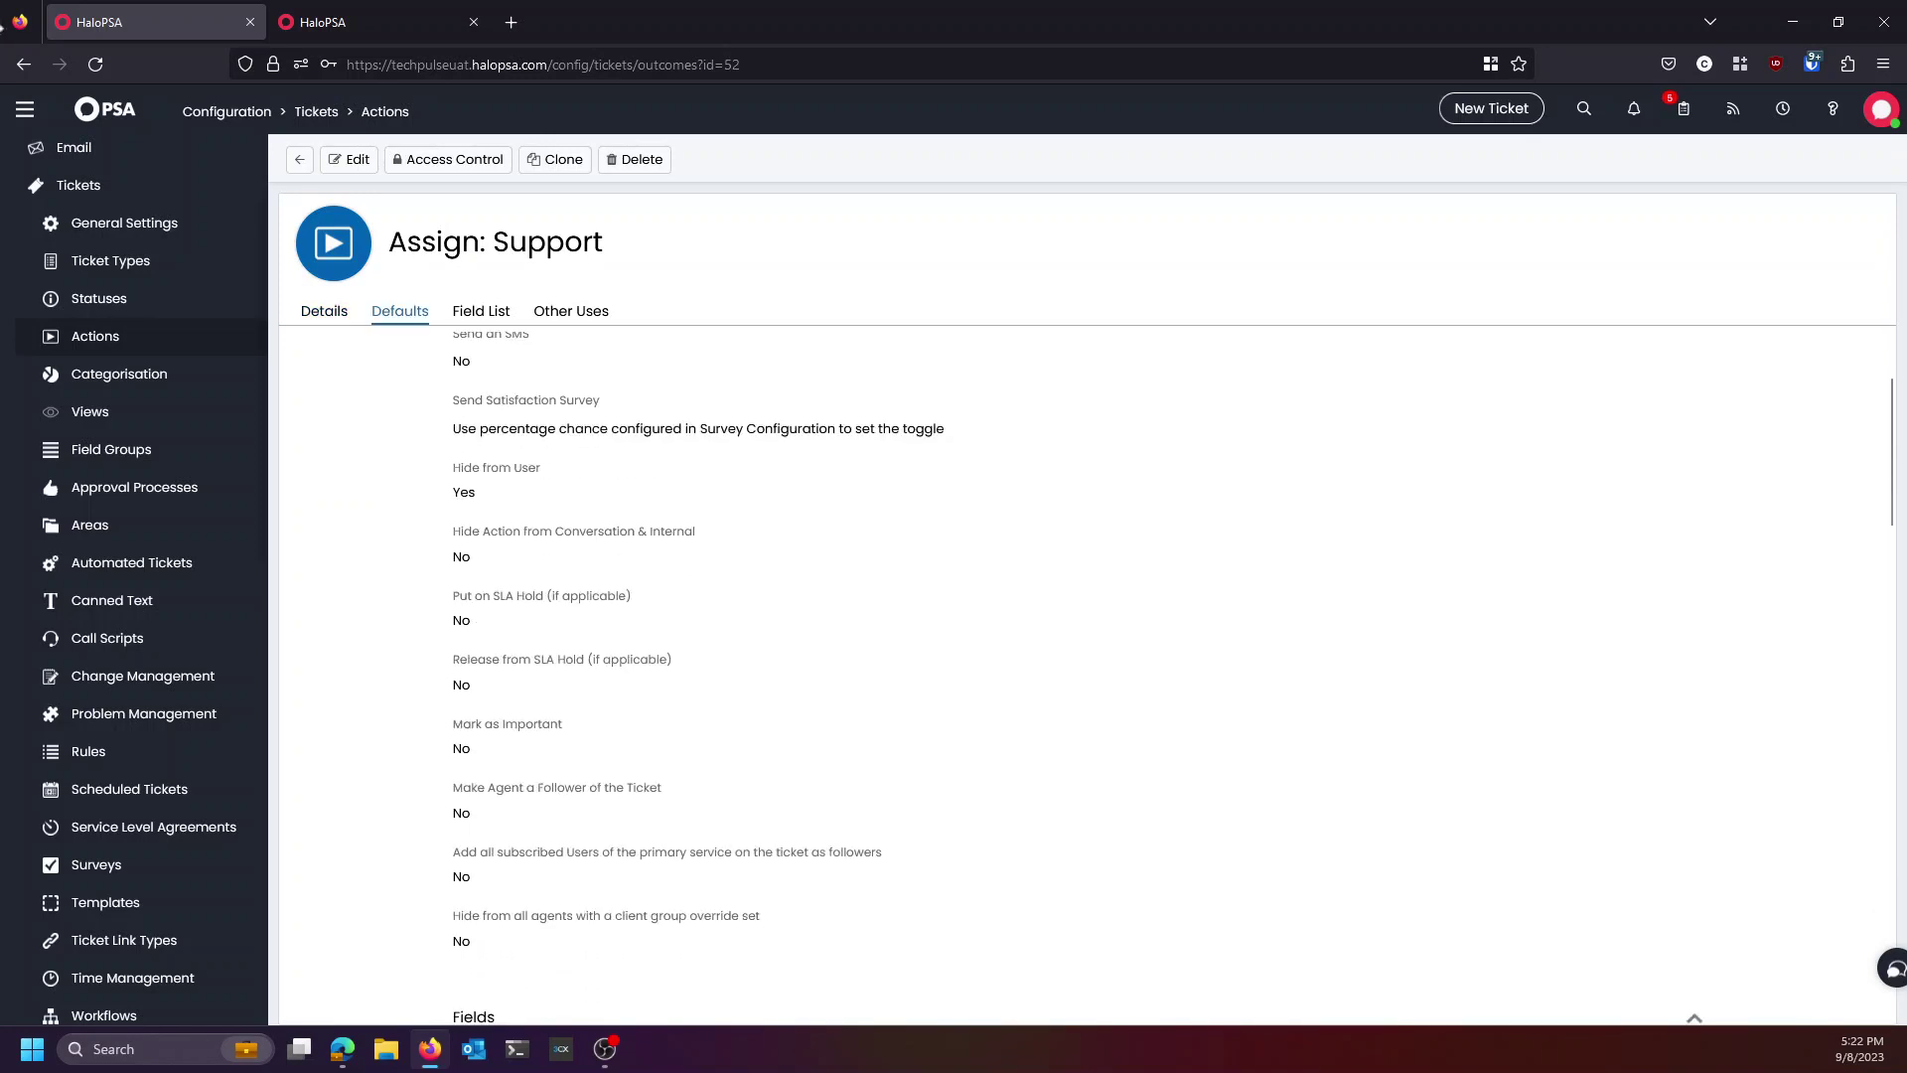
click(481, 311)
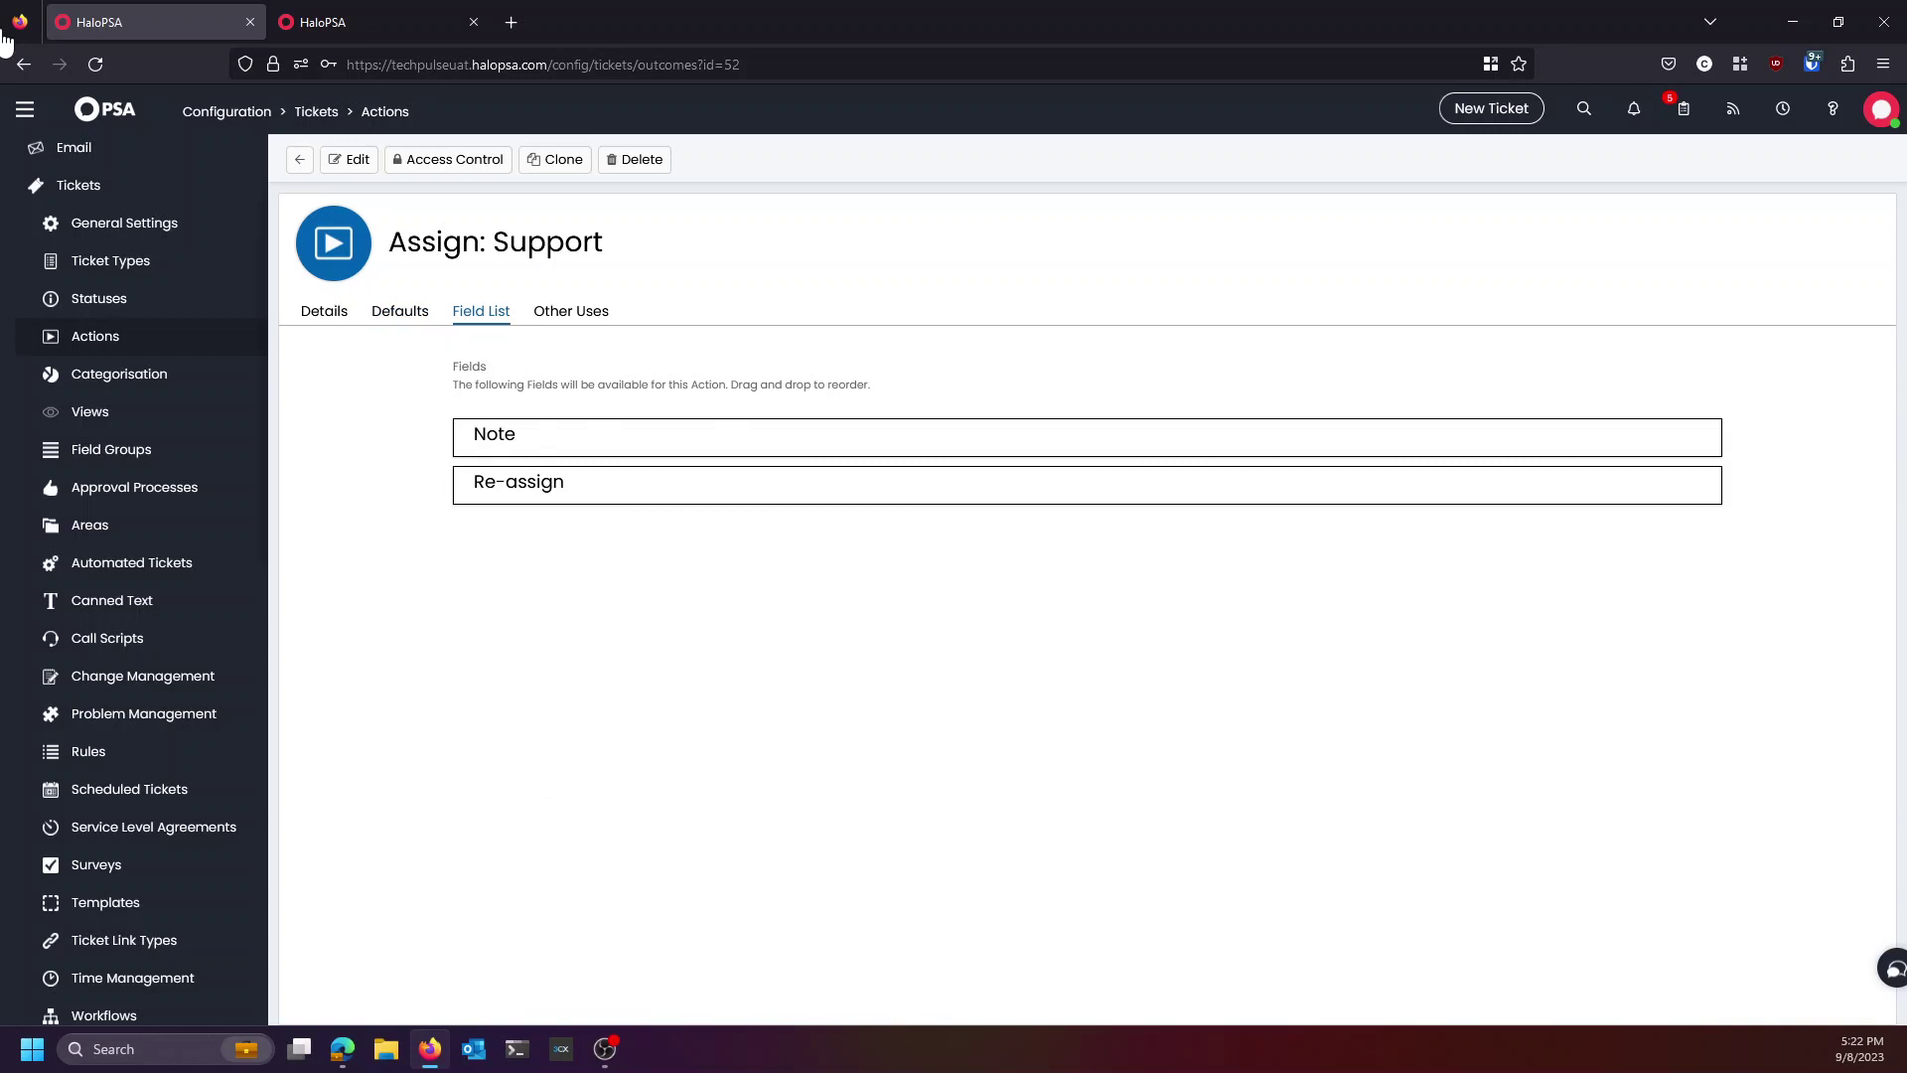
click(299, 159)
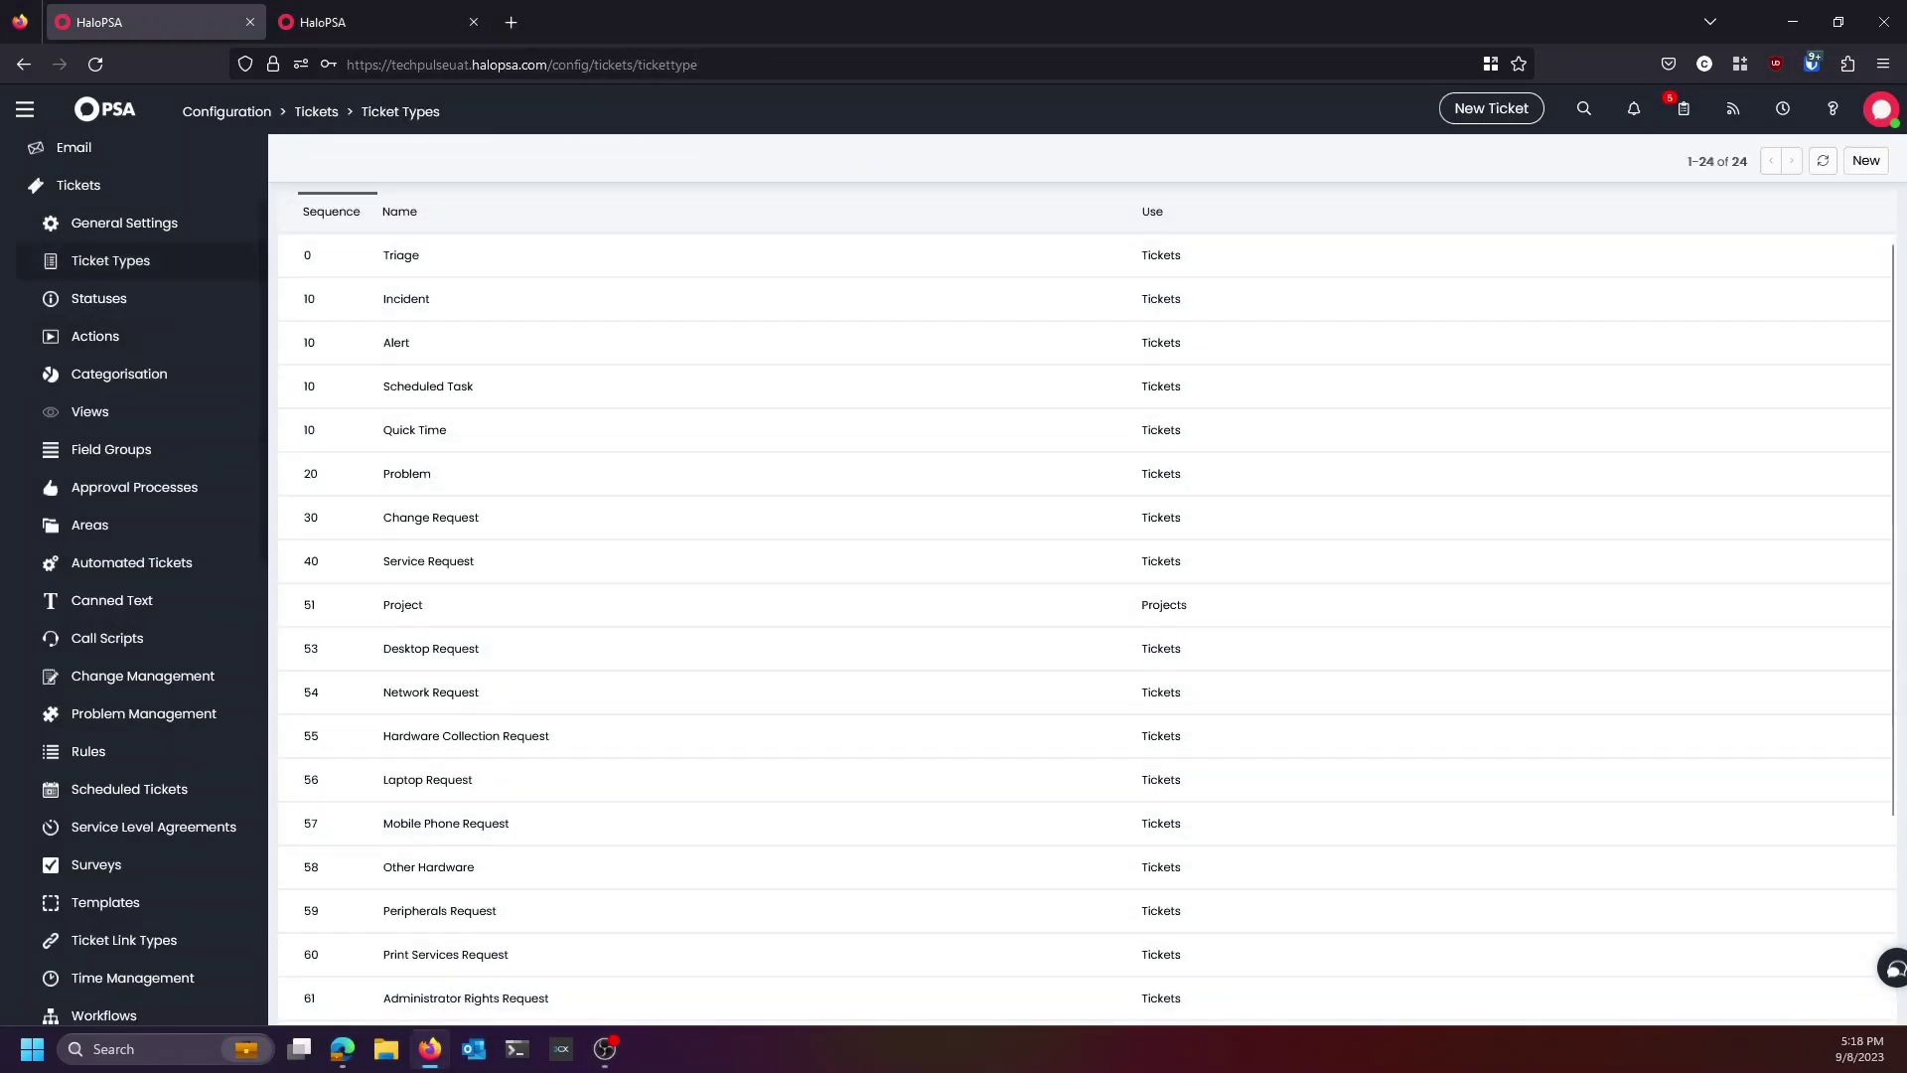
Review the Triage ticket type's allowed values and field list, and return to the ticket types list
click(402, 255)
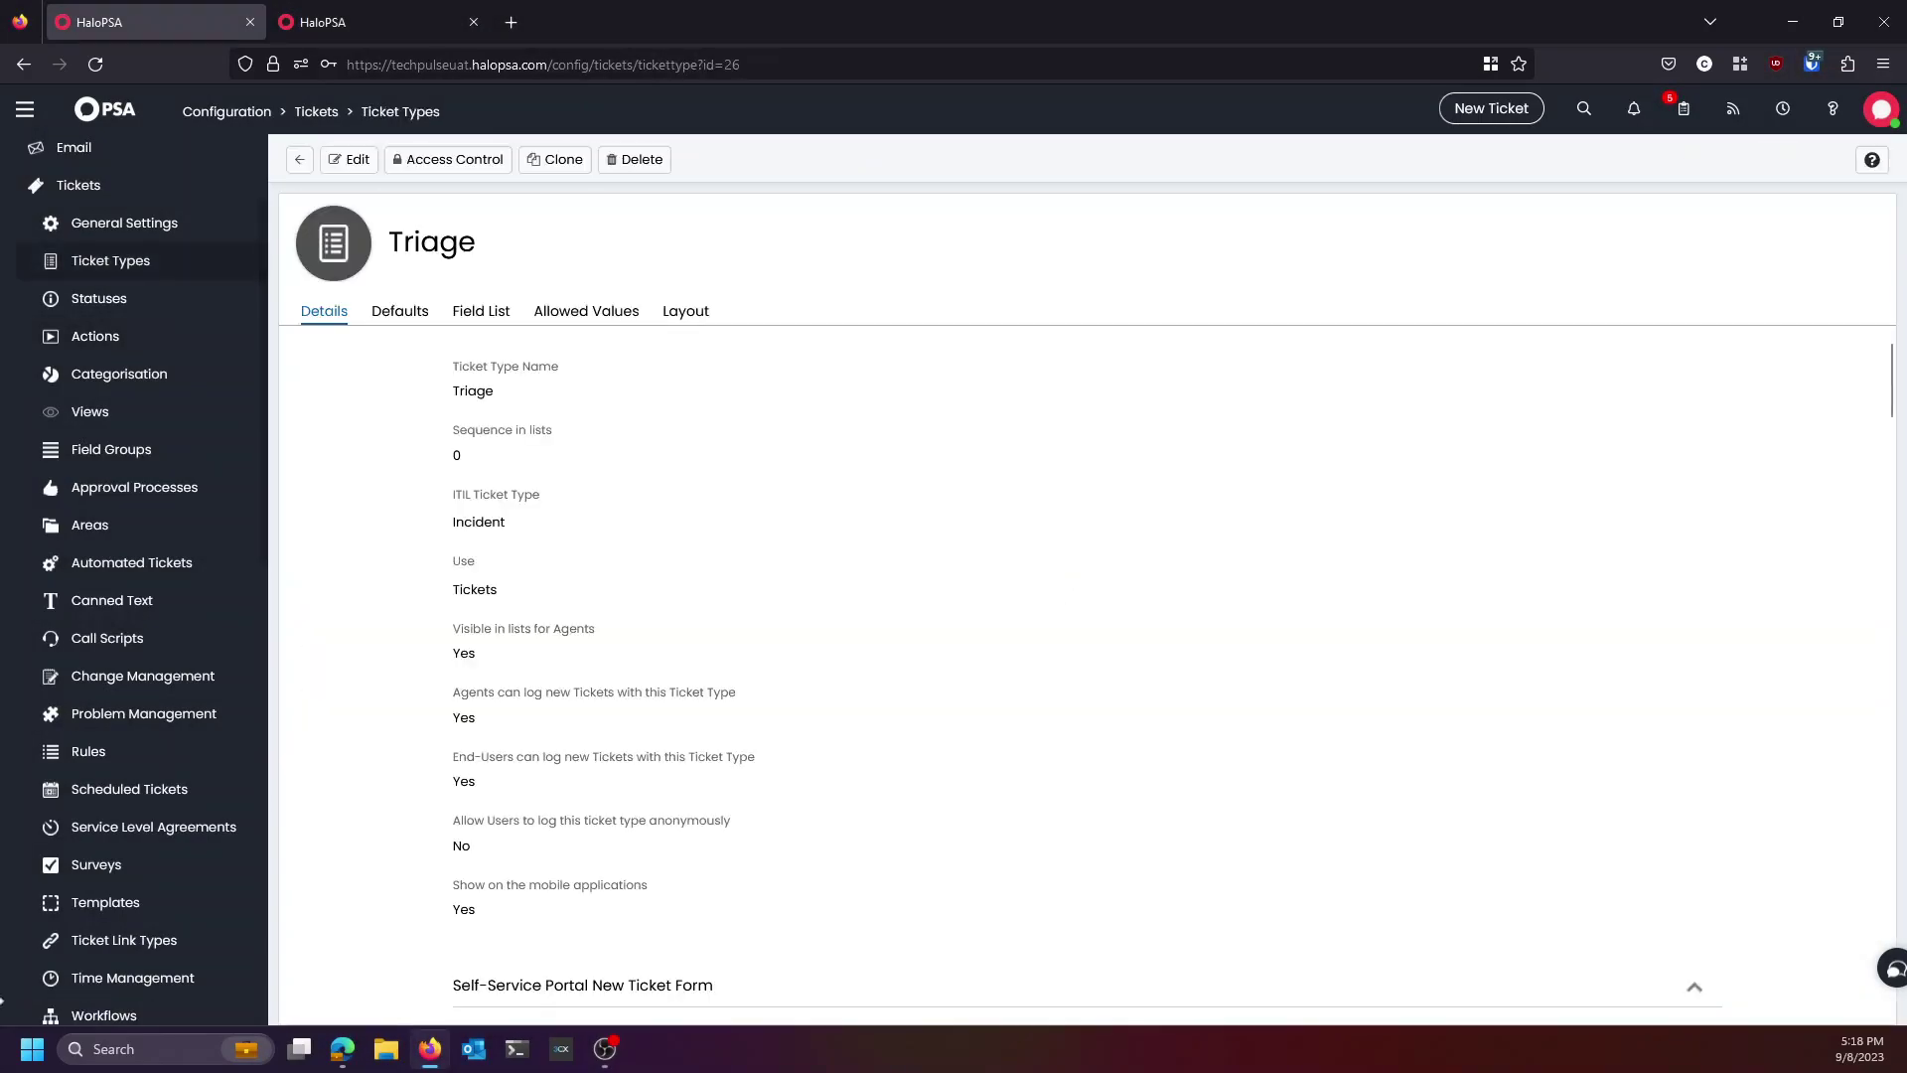
click(586, 311)
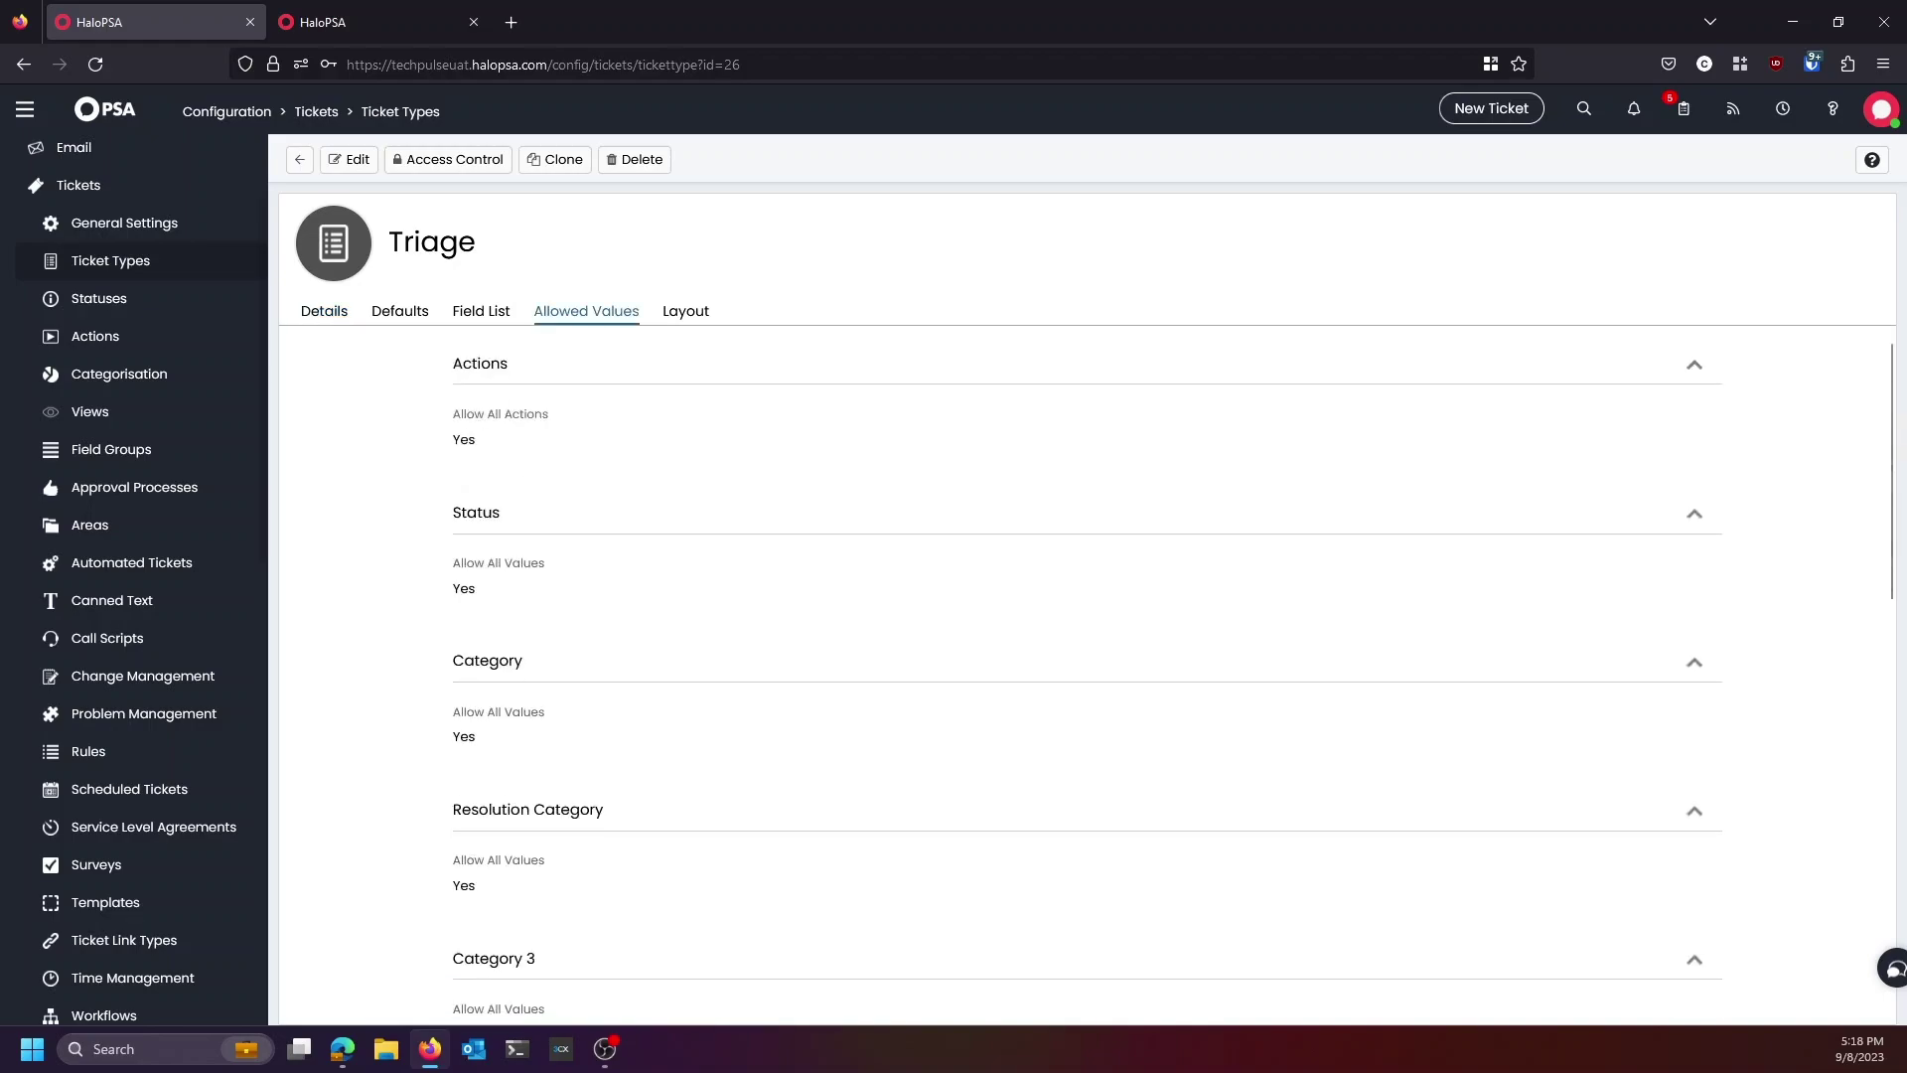
click(480, 311)
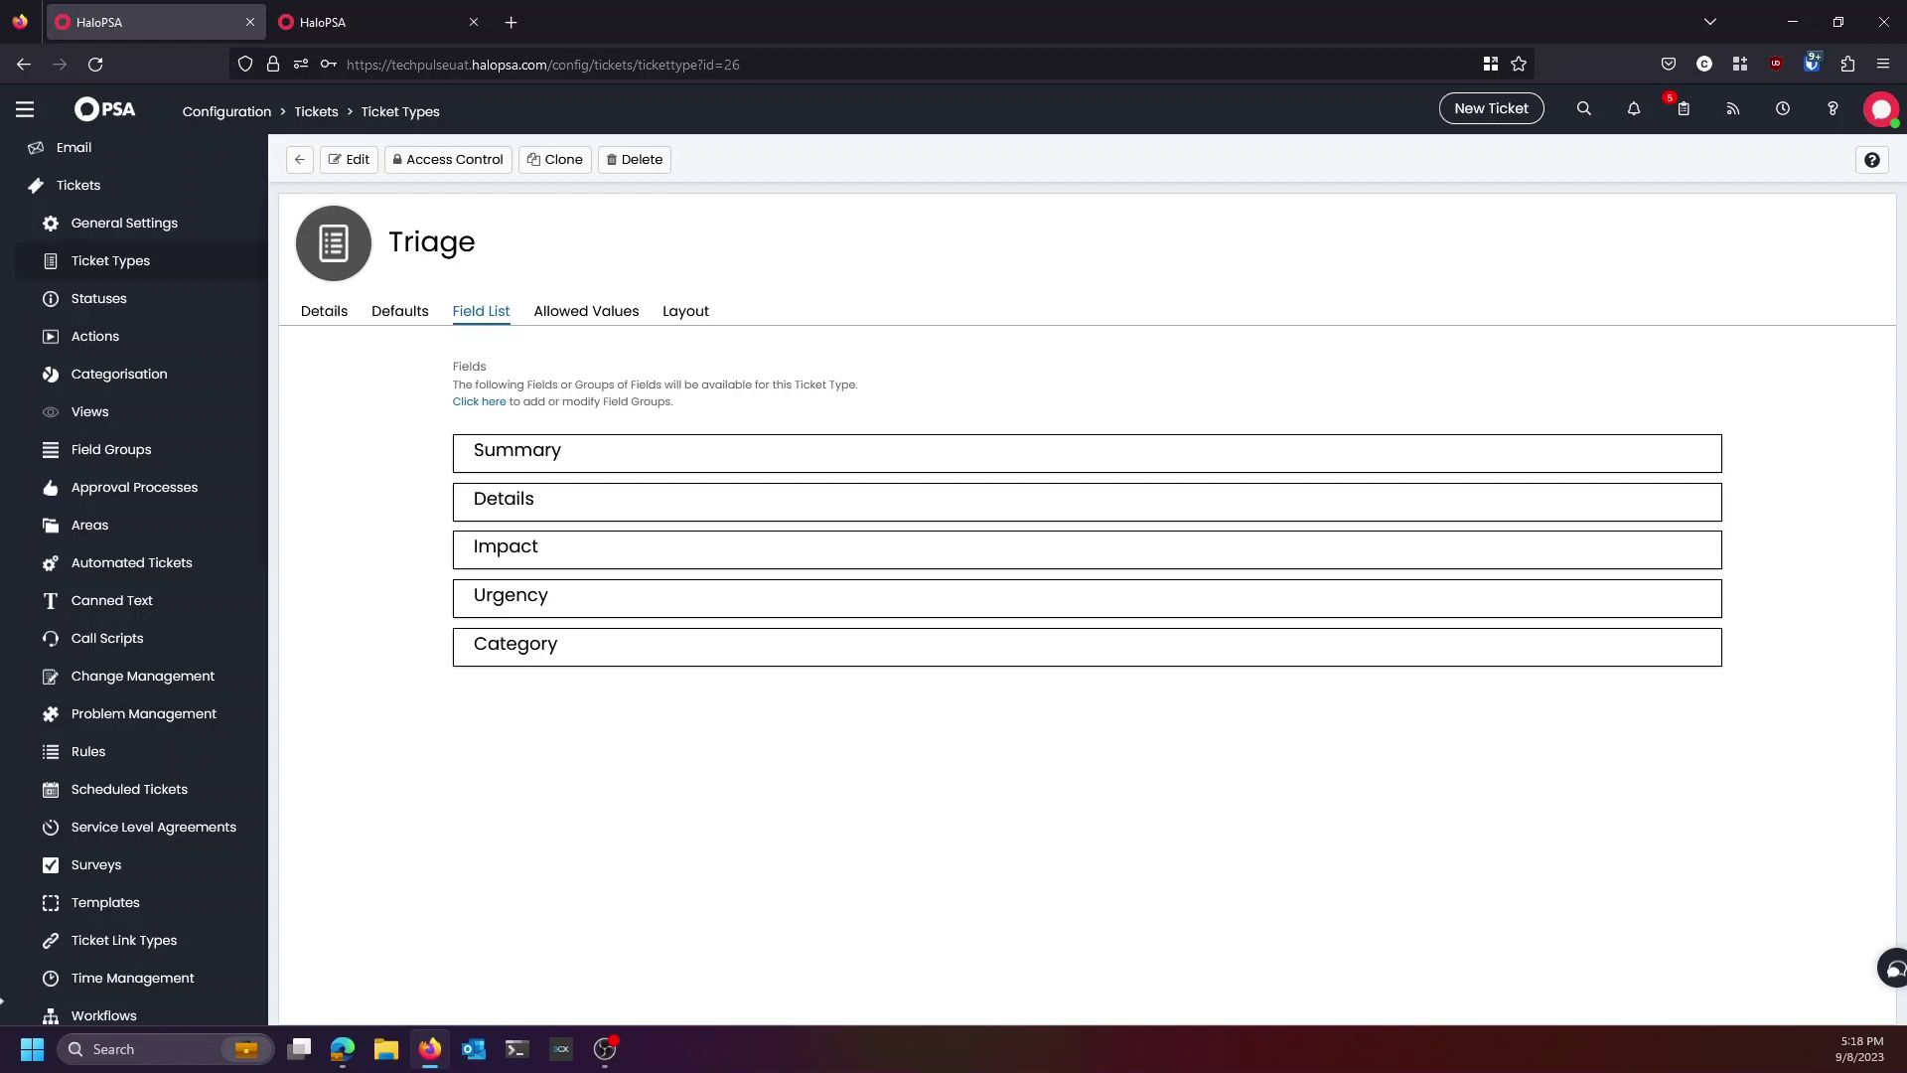
click(299, 159)
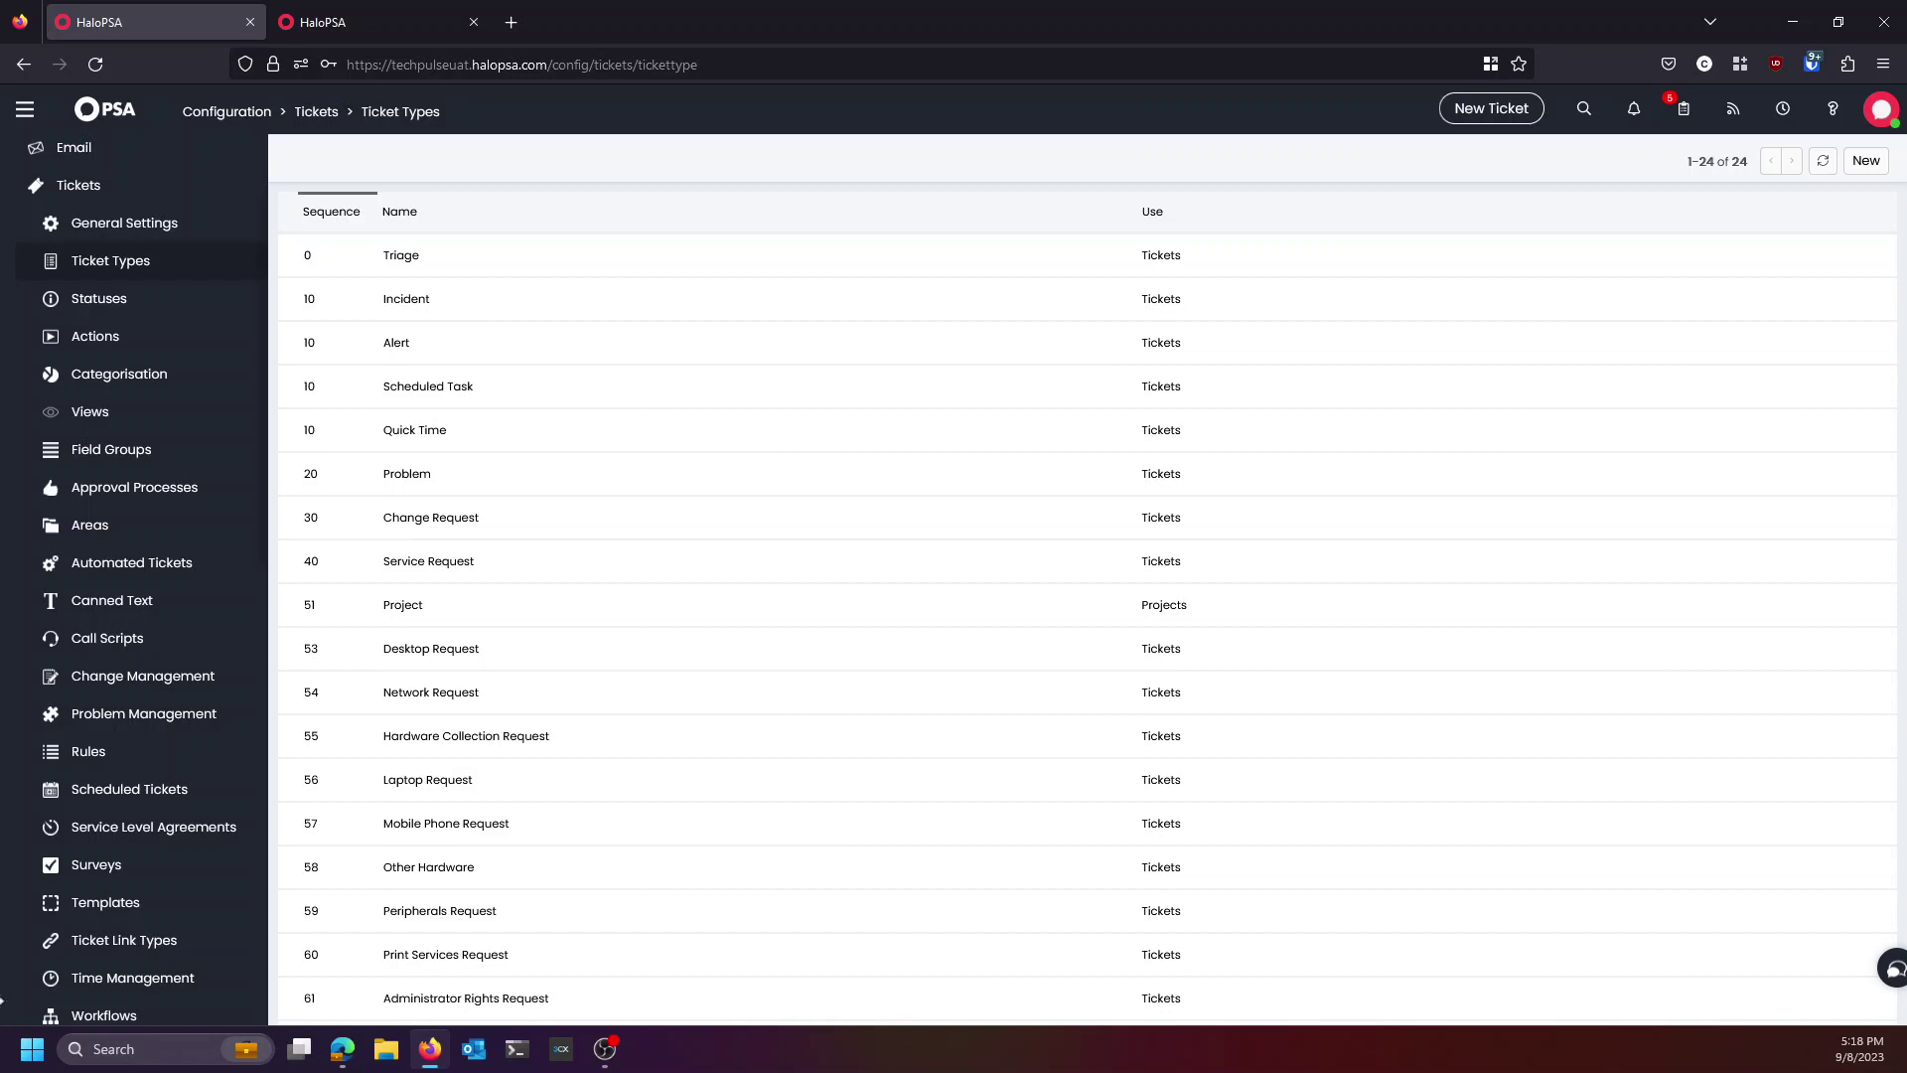
Open the service level agreements and examine the Triage SLA's details and settings
key(ctrl+Tab)
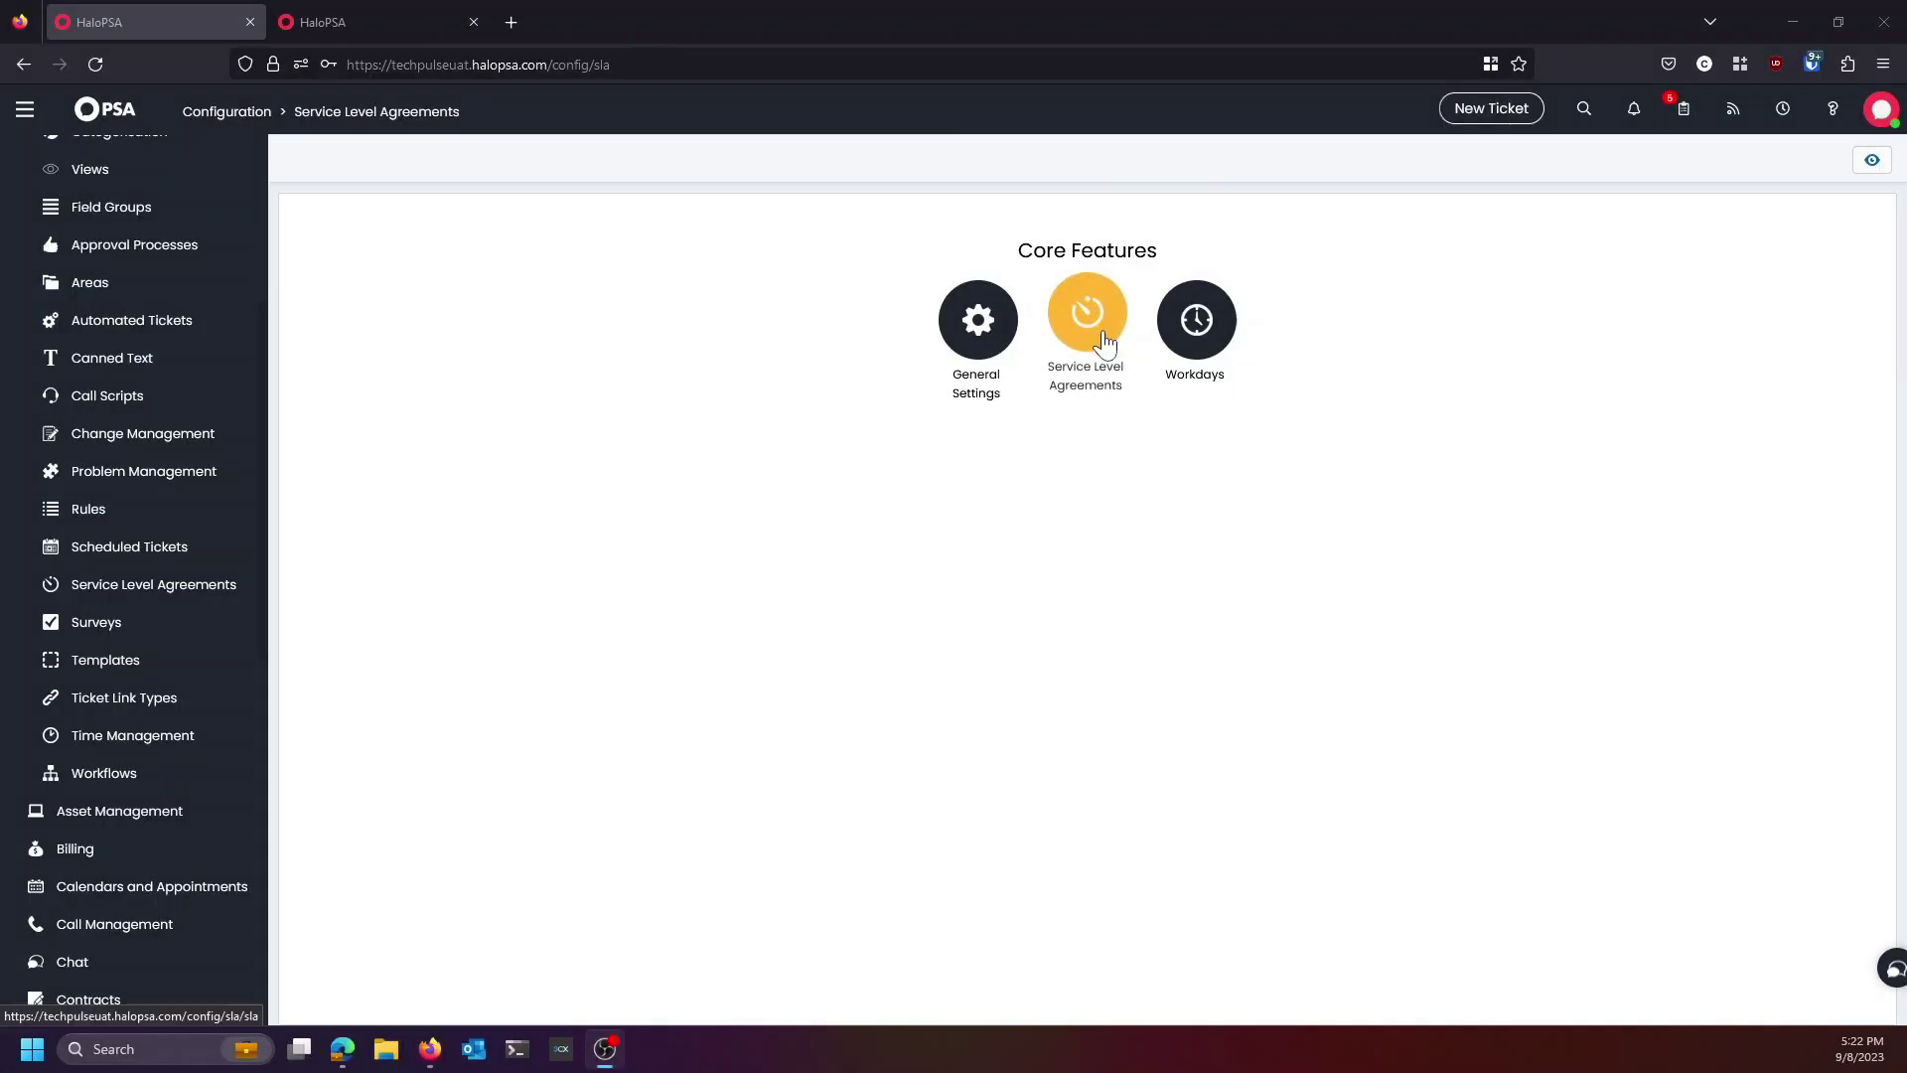
click(1104, 343)
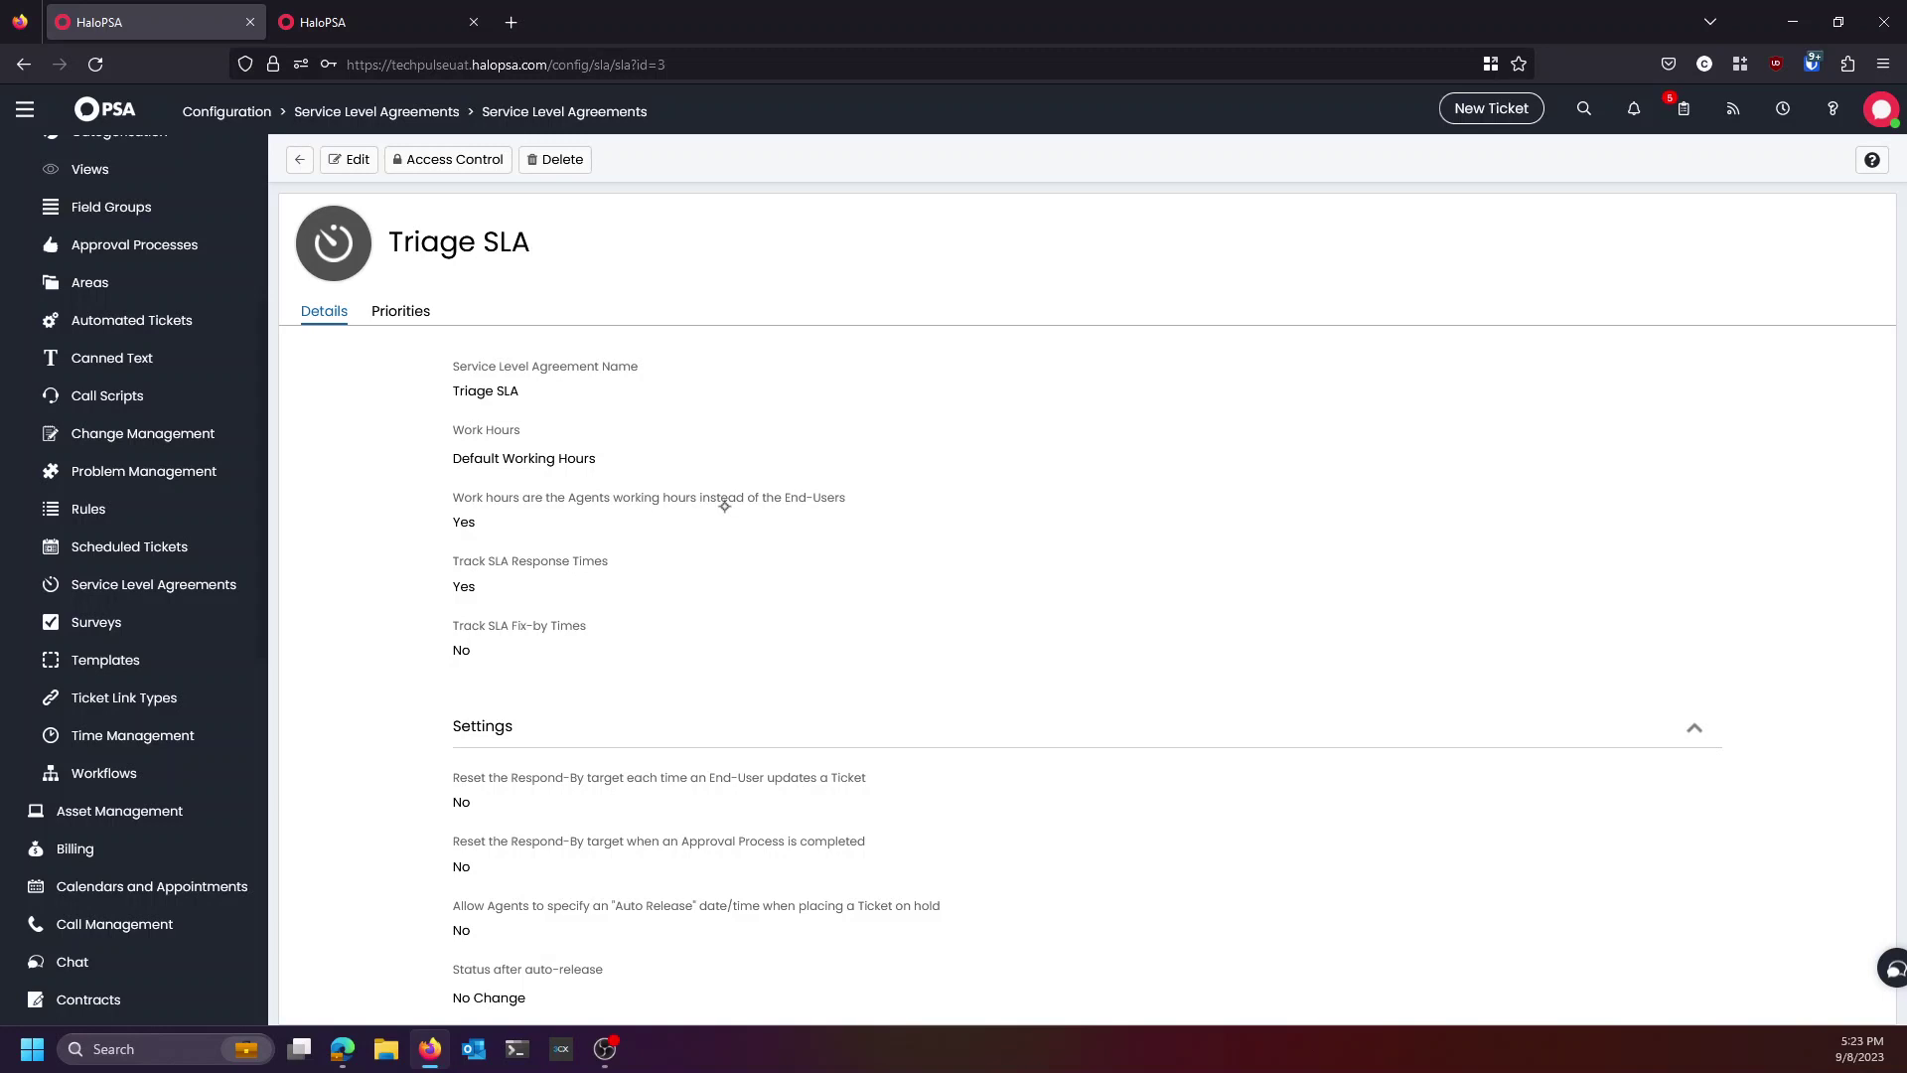
scroll(724, 507, down, 1)
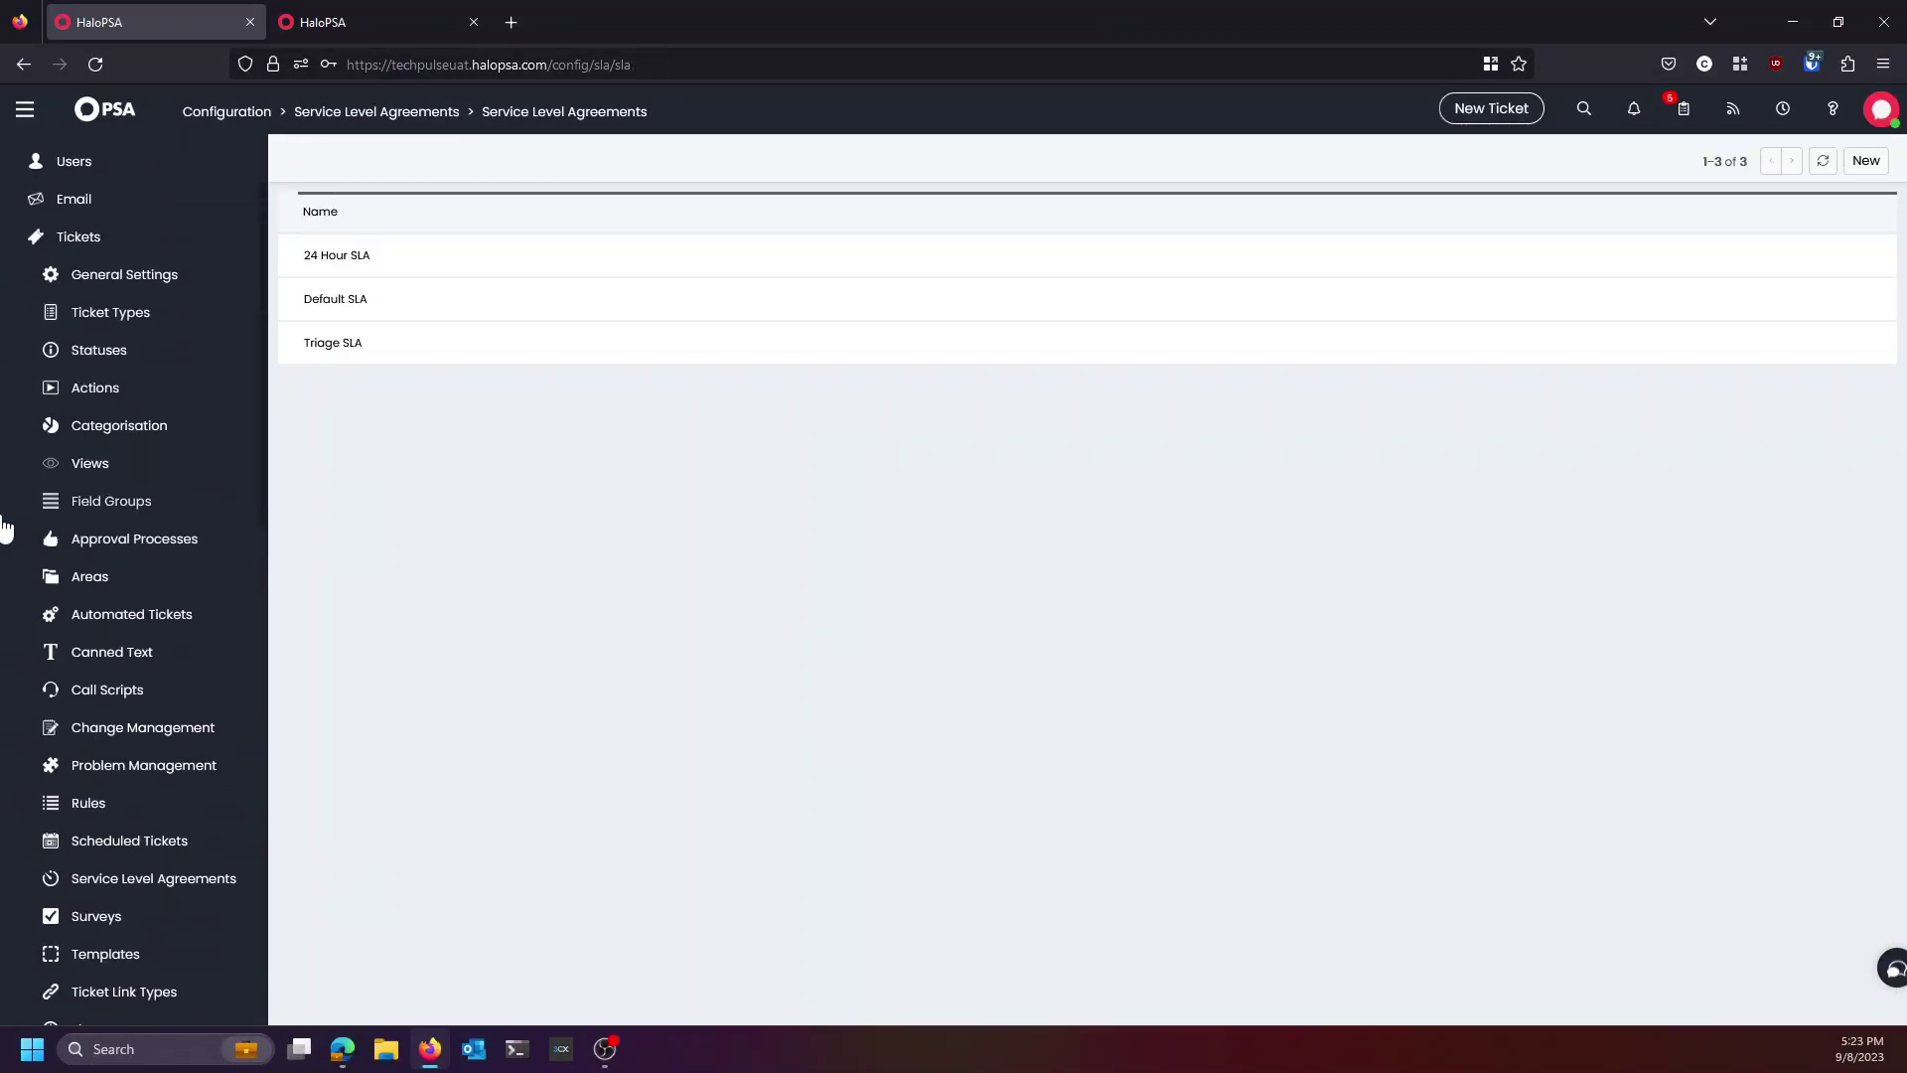
Examine the default values of the Triage ticket type, including its workflow and service level agreement
scroll(5, 526, up, 1)
click(110, 325)
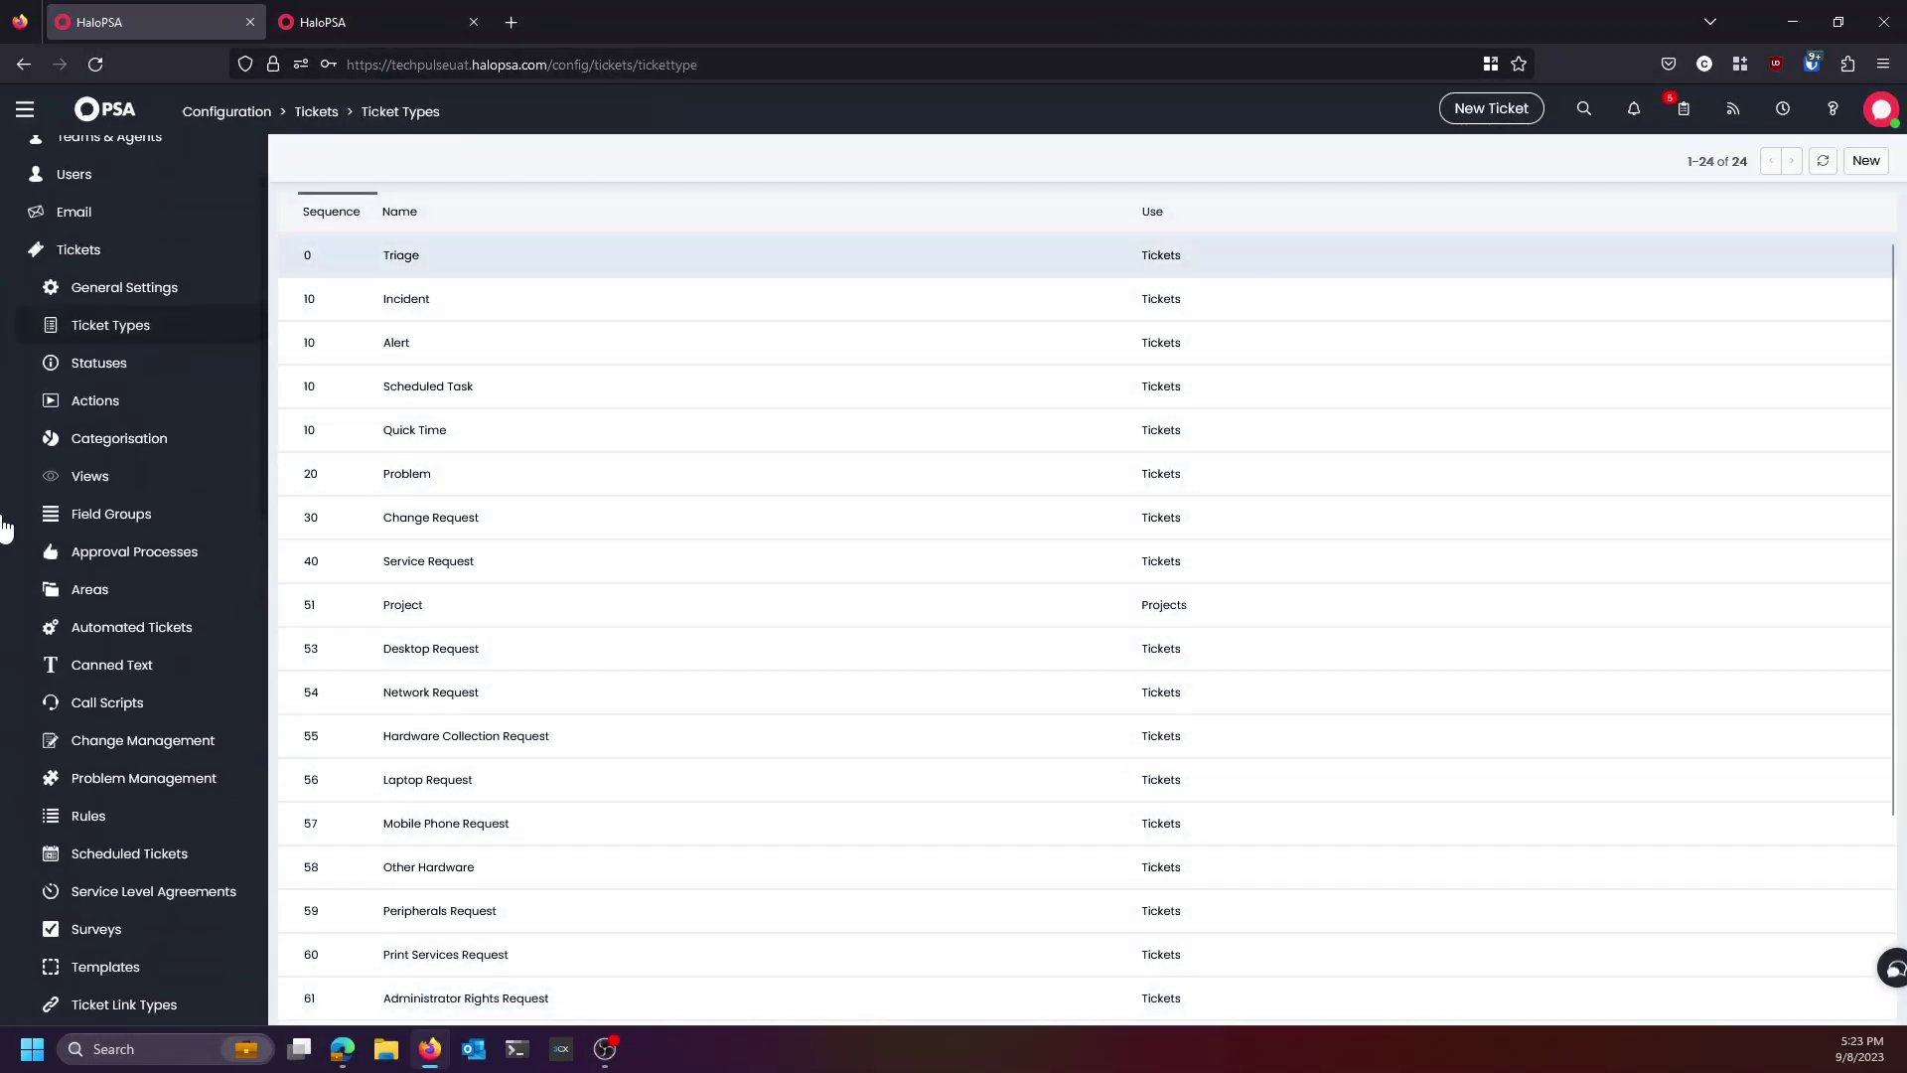
click(417, 255)
click(399, 311)
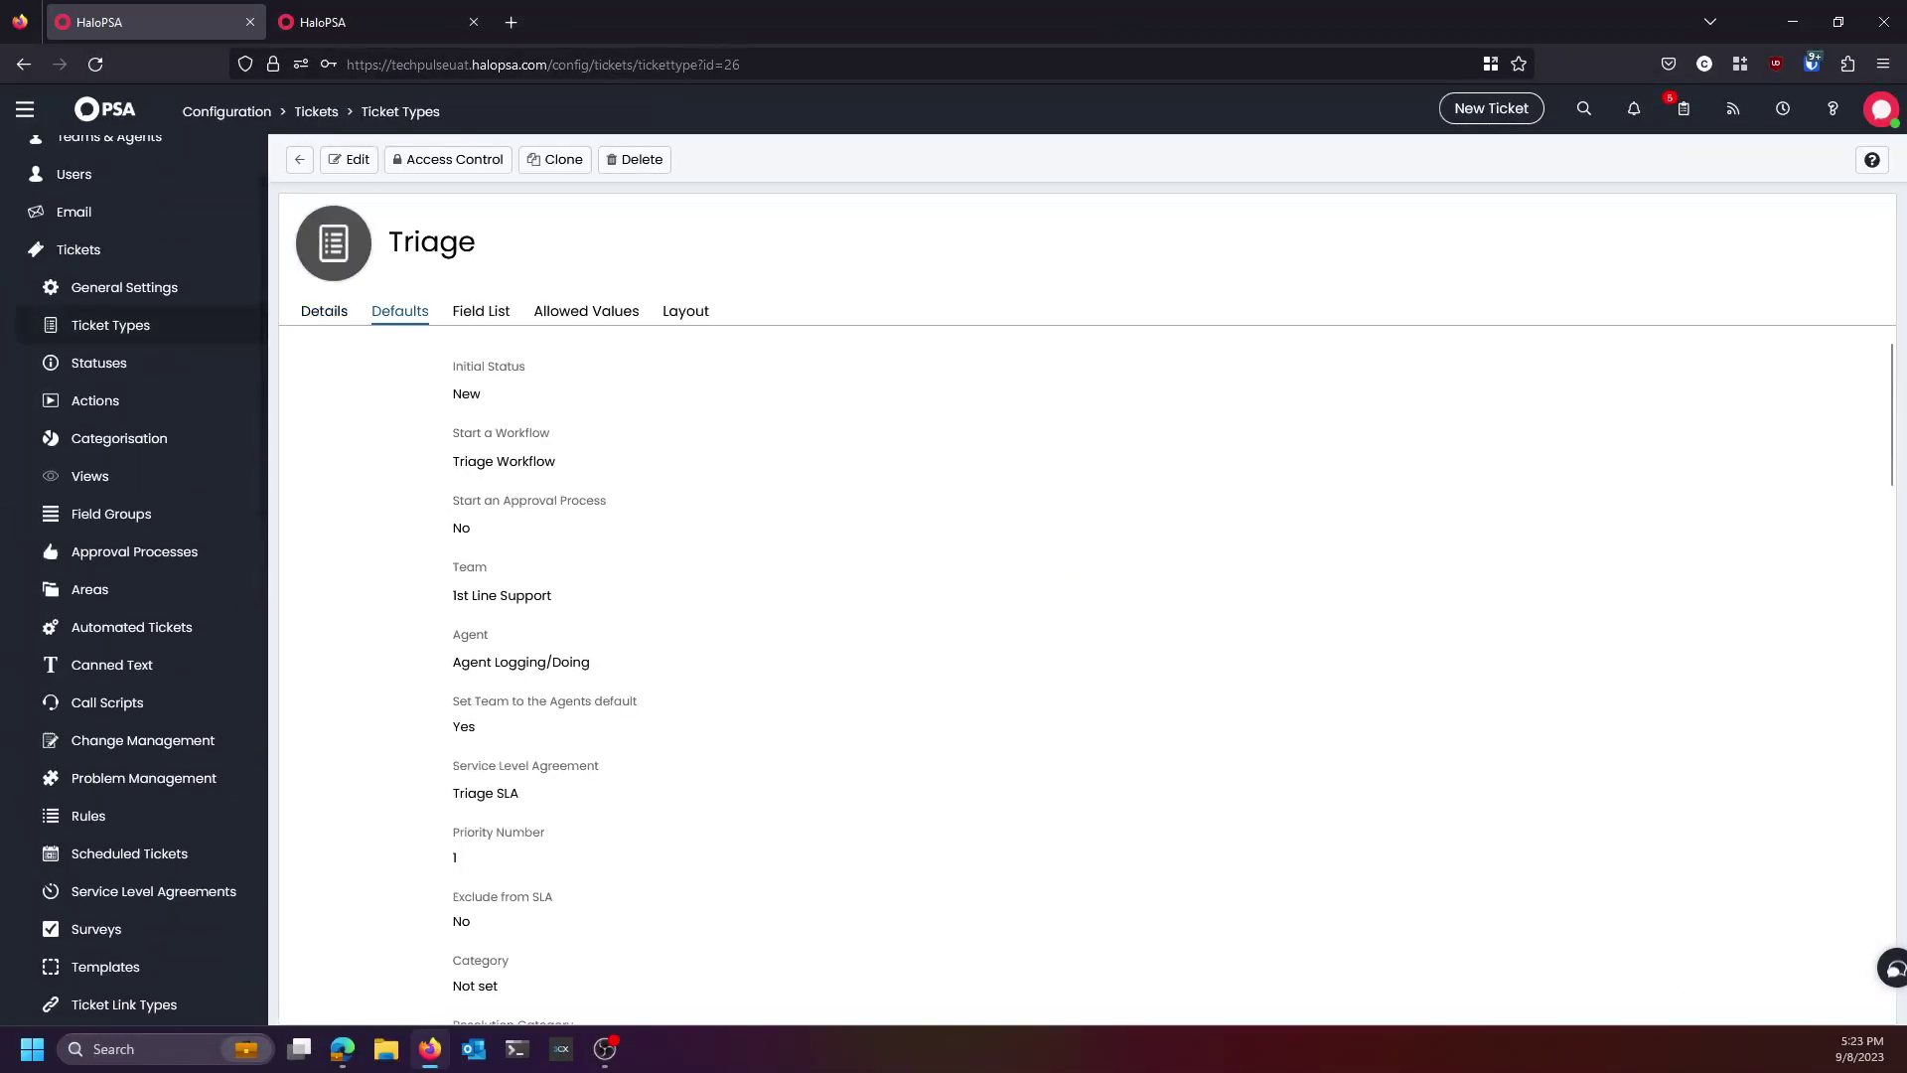
scroll(1087, 673, down, 2)
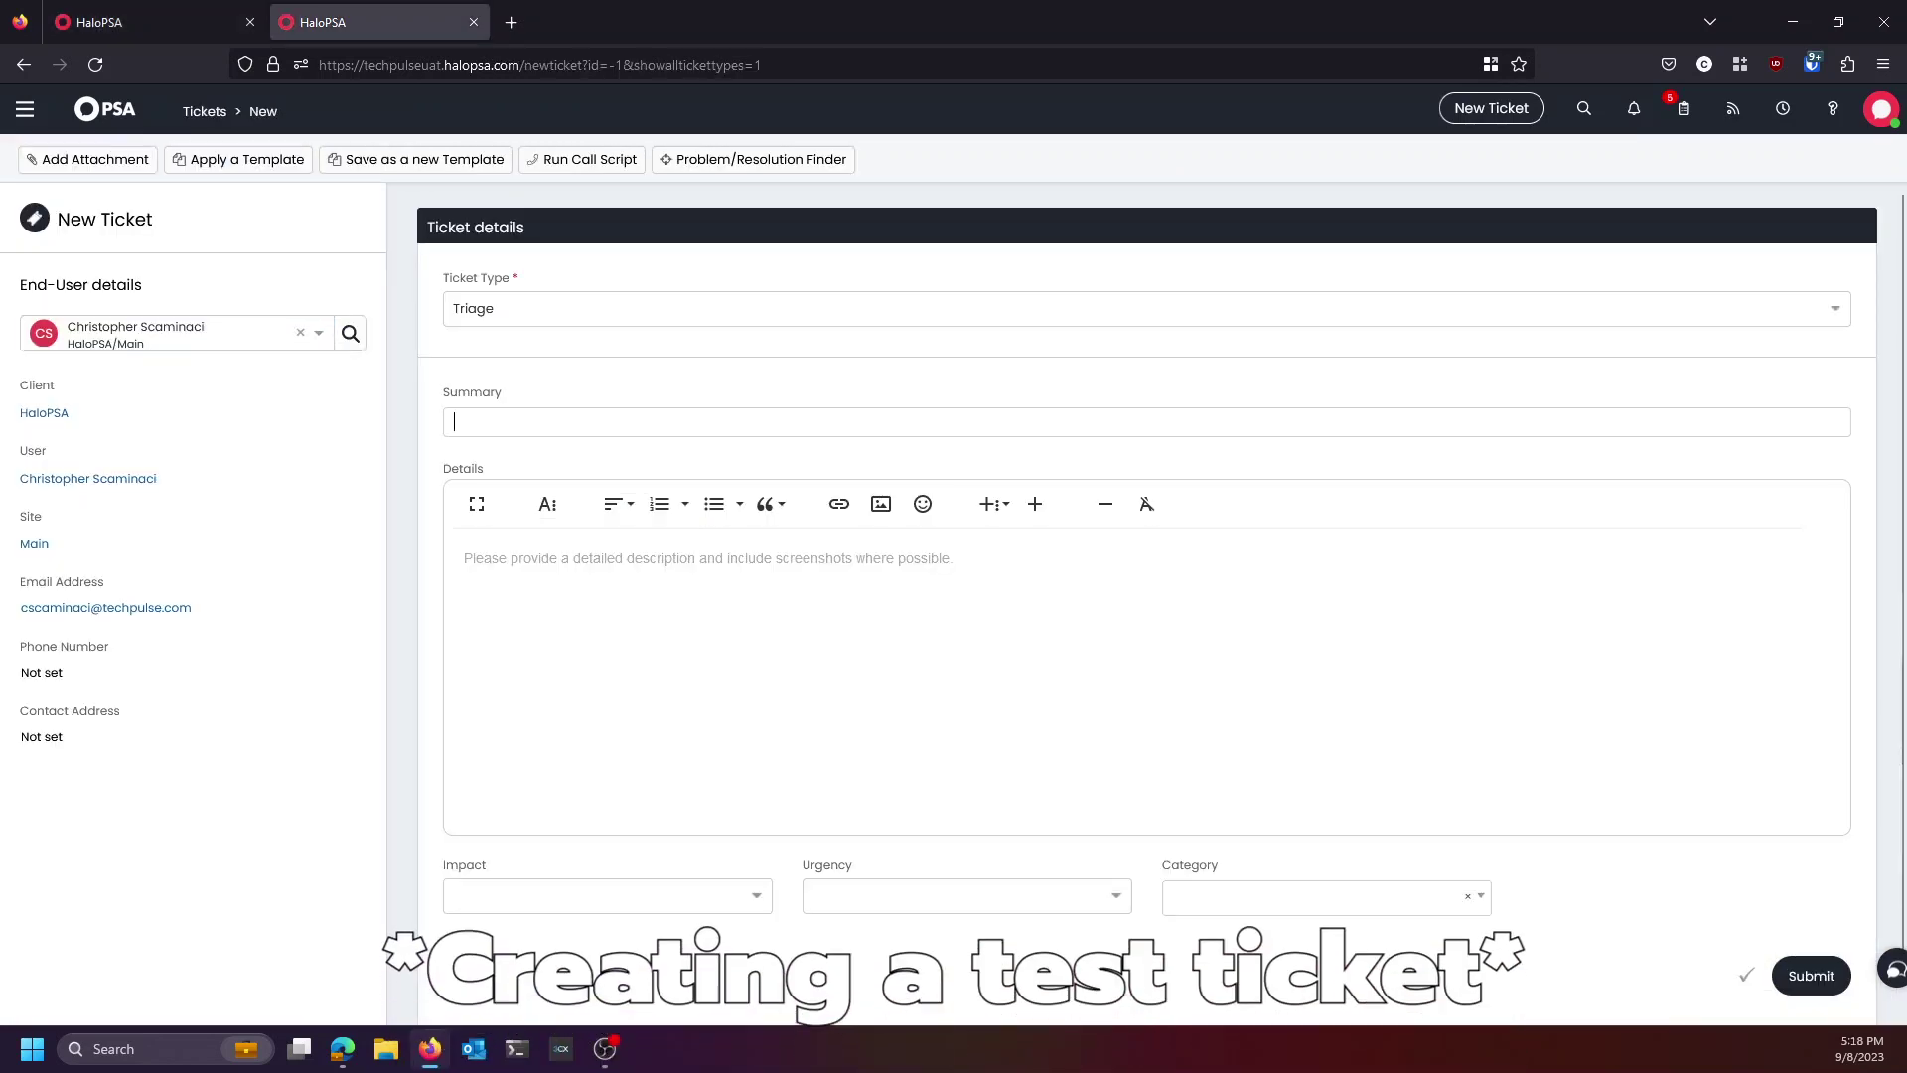
Submit a new Triage ticket with "test" as both the summary and the details
text(test)
key(Tab)
text(test)
key(ctrl+Return)
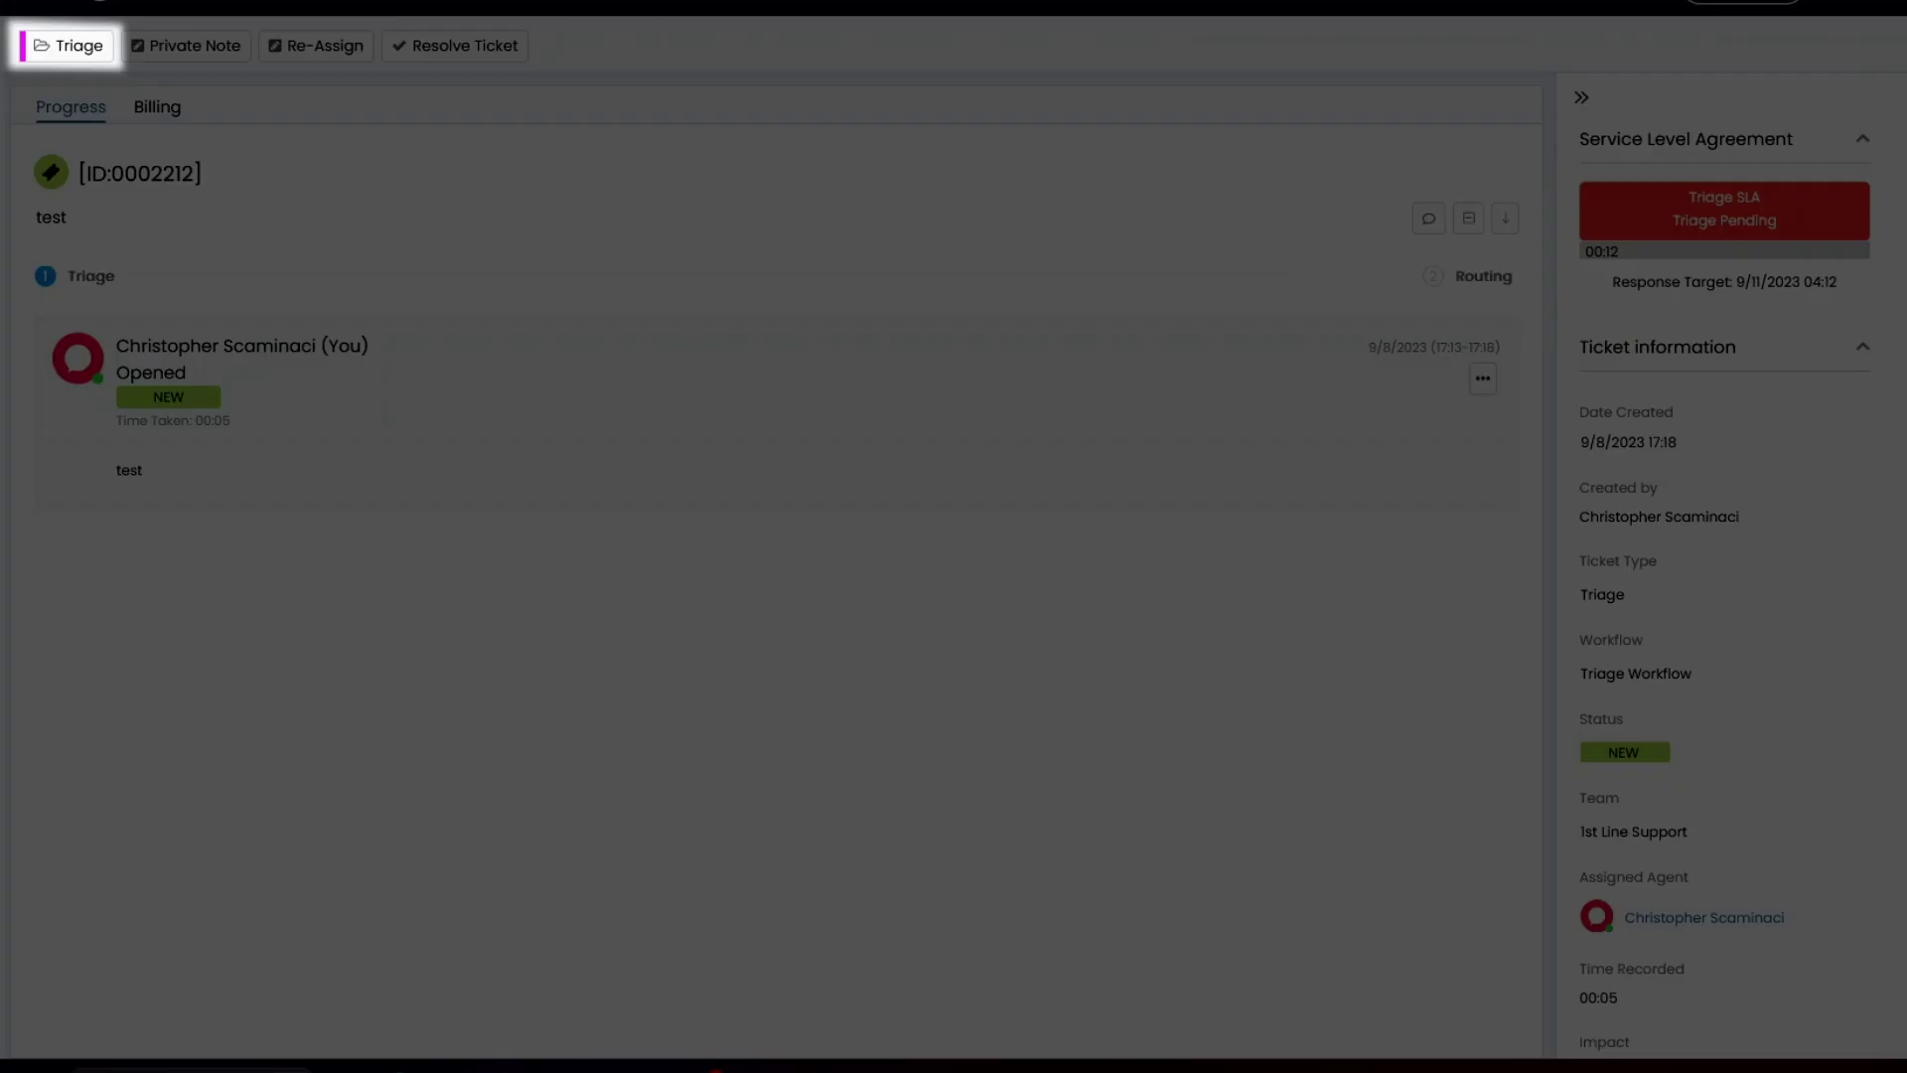
Triage the test ticket with impact Single User Affected, urgency Low and category Business Applications, and save it
click(59, 159)
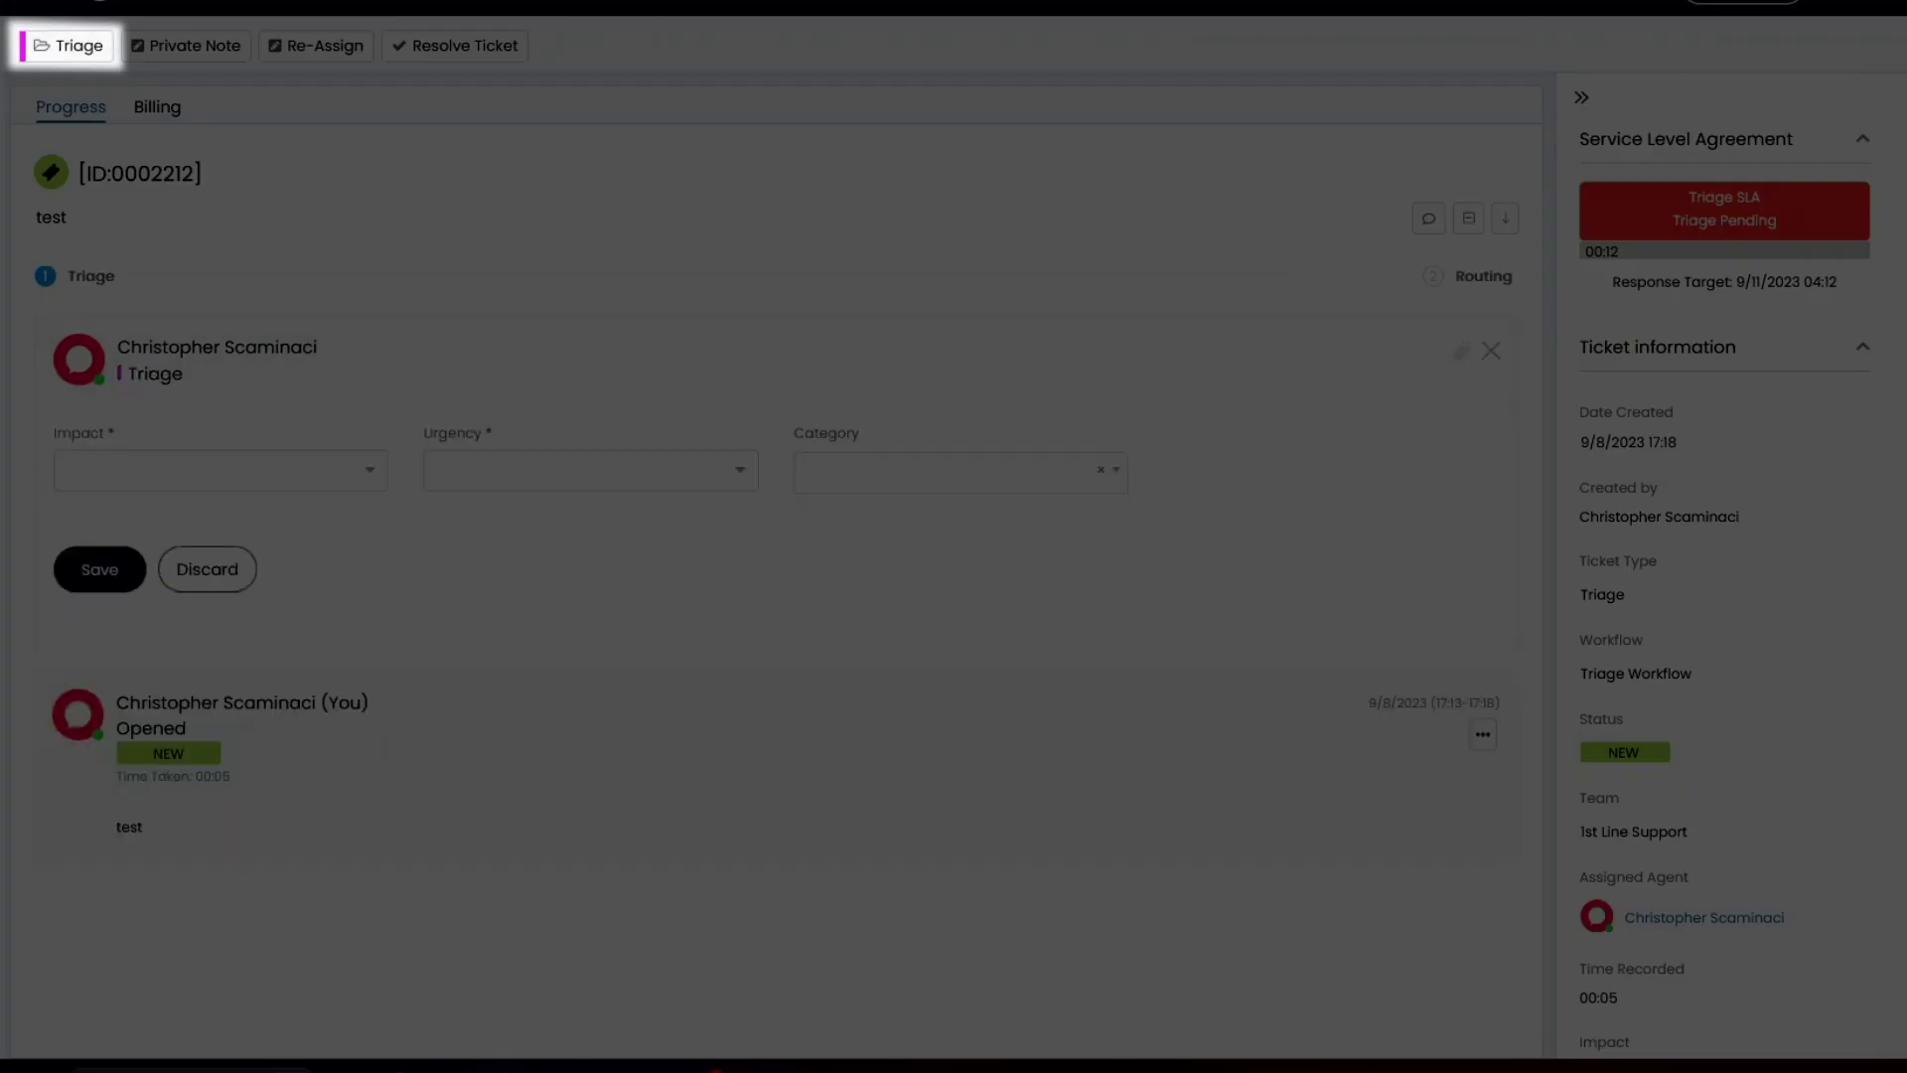
click(220, 470)
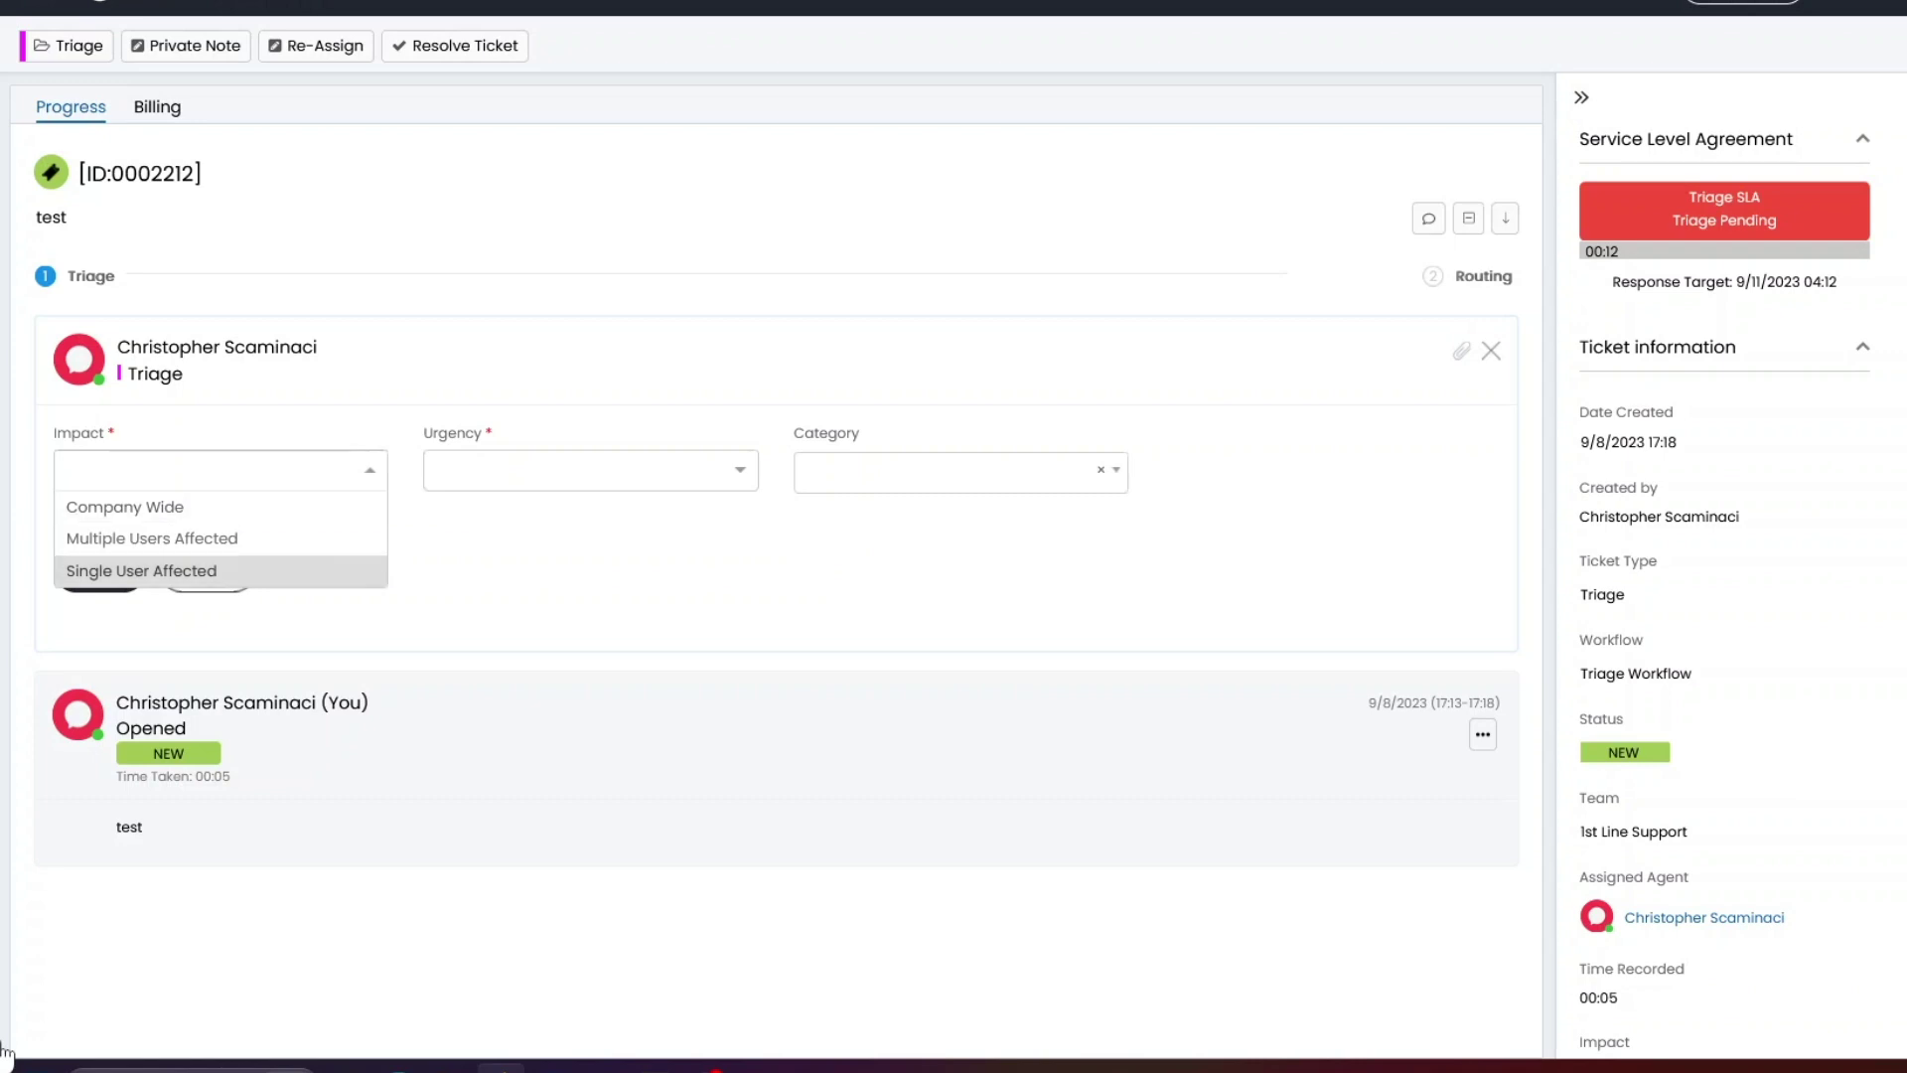
click(204, 570)
click(590, 470)
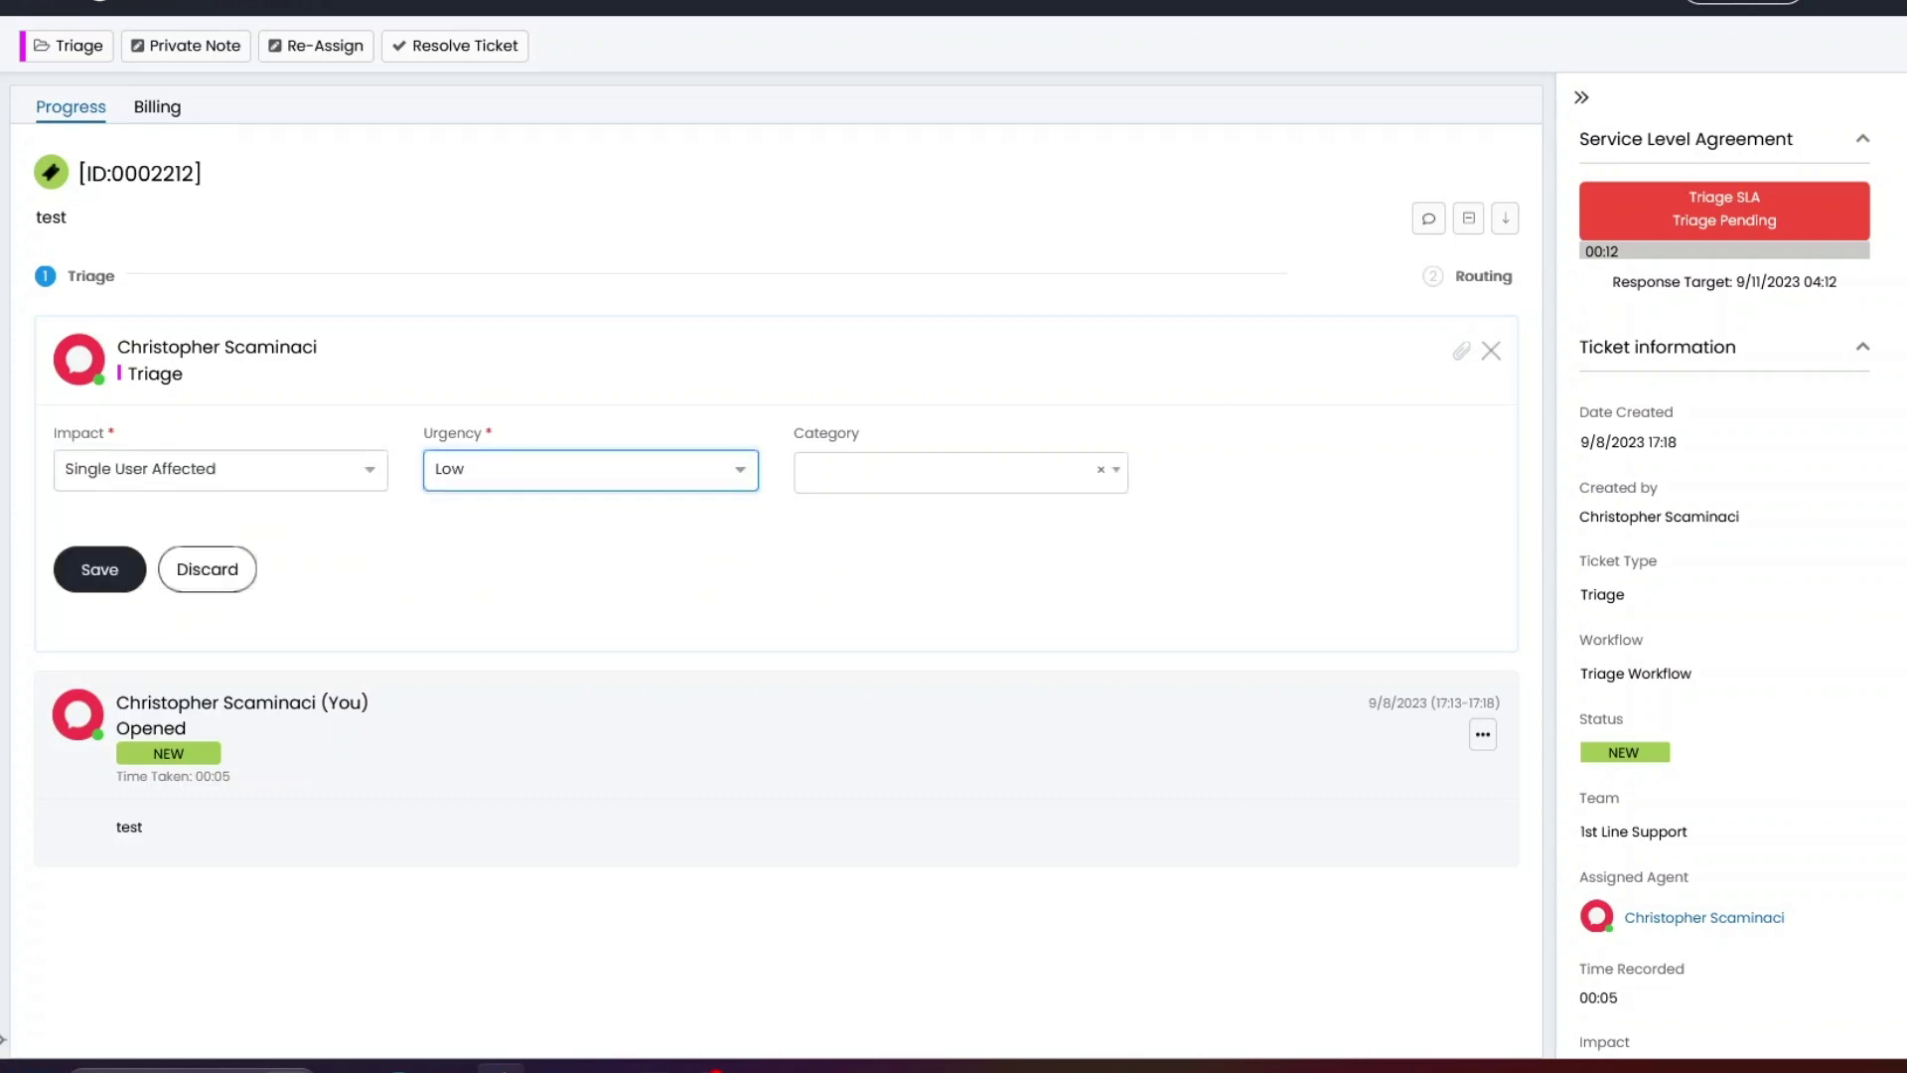
click(959, 472)
click(905, 565)
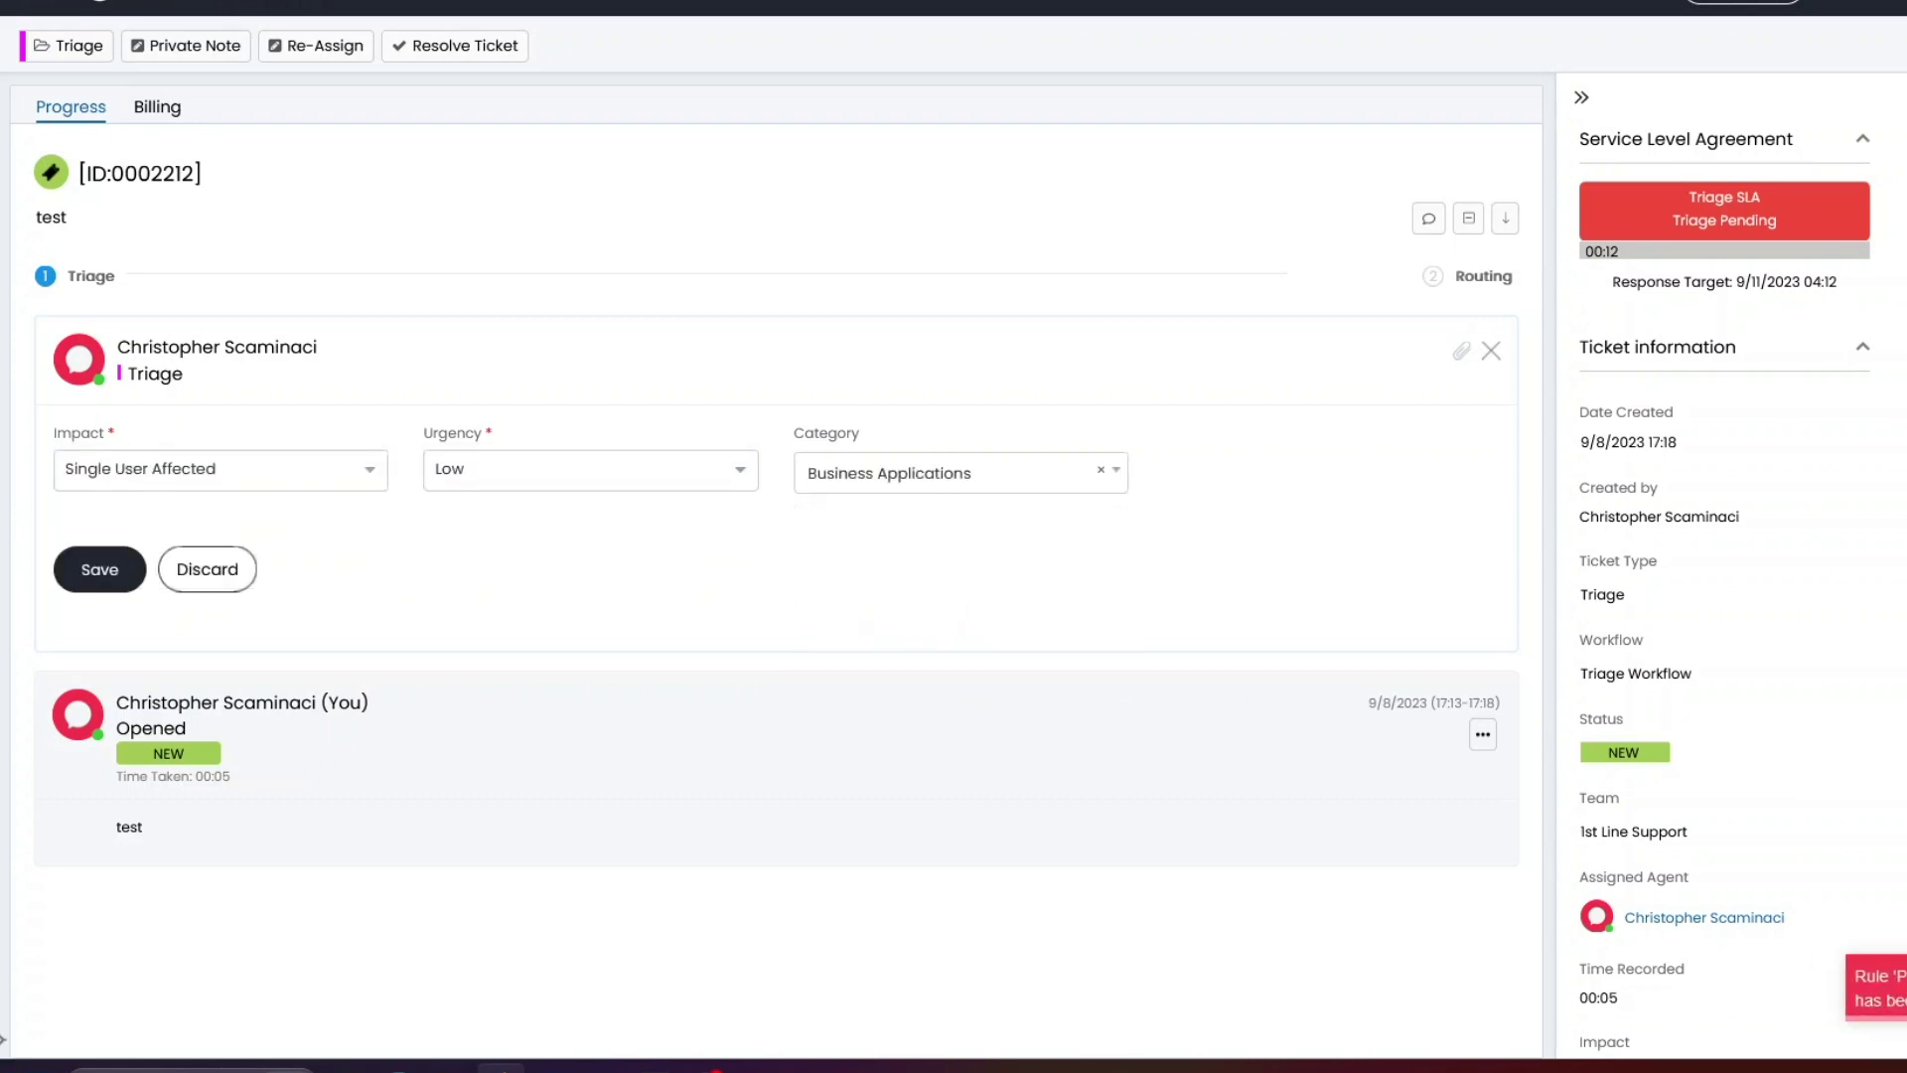
click(99, 569)
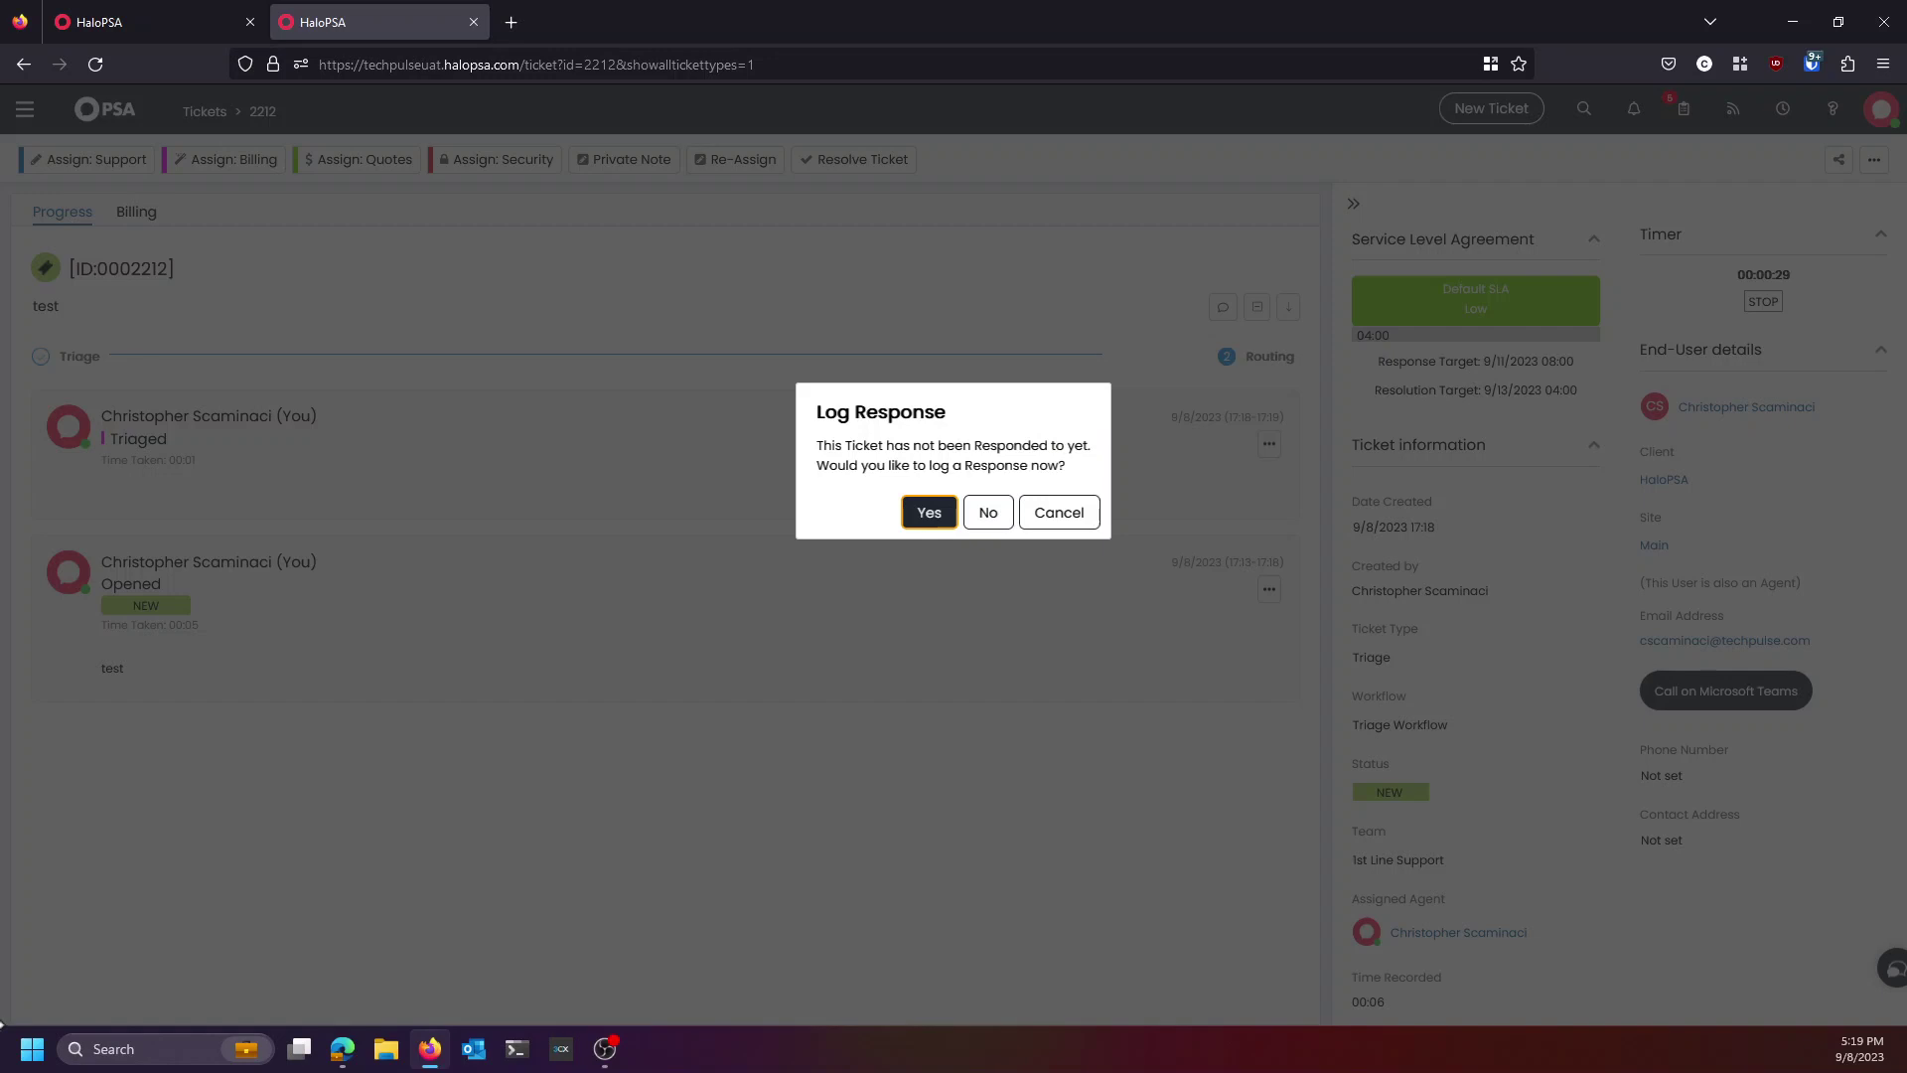
Decline logging a response and assign the ticket to the 1st Line Support team with Load Balance as the agent
click(988, 512)
click(188, 710)
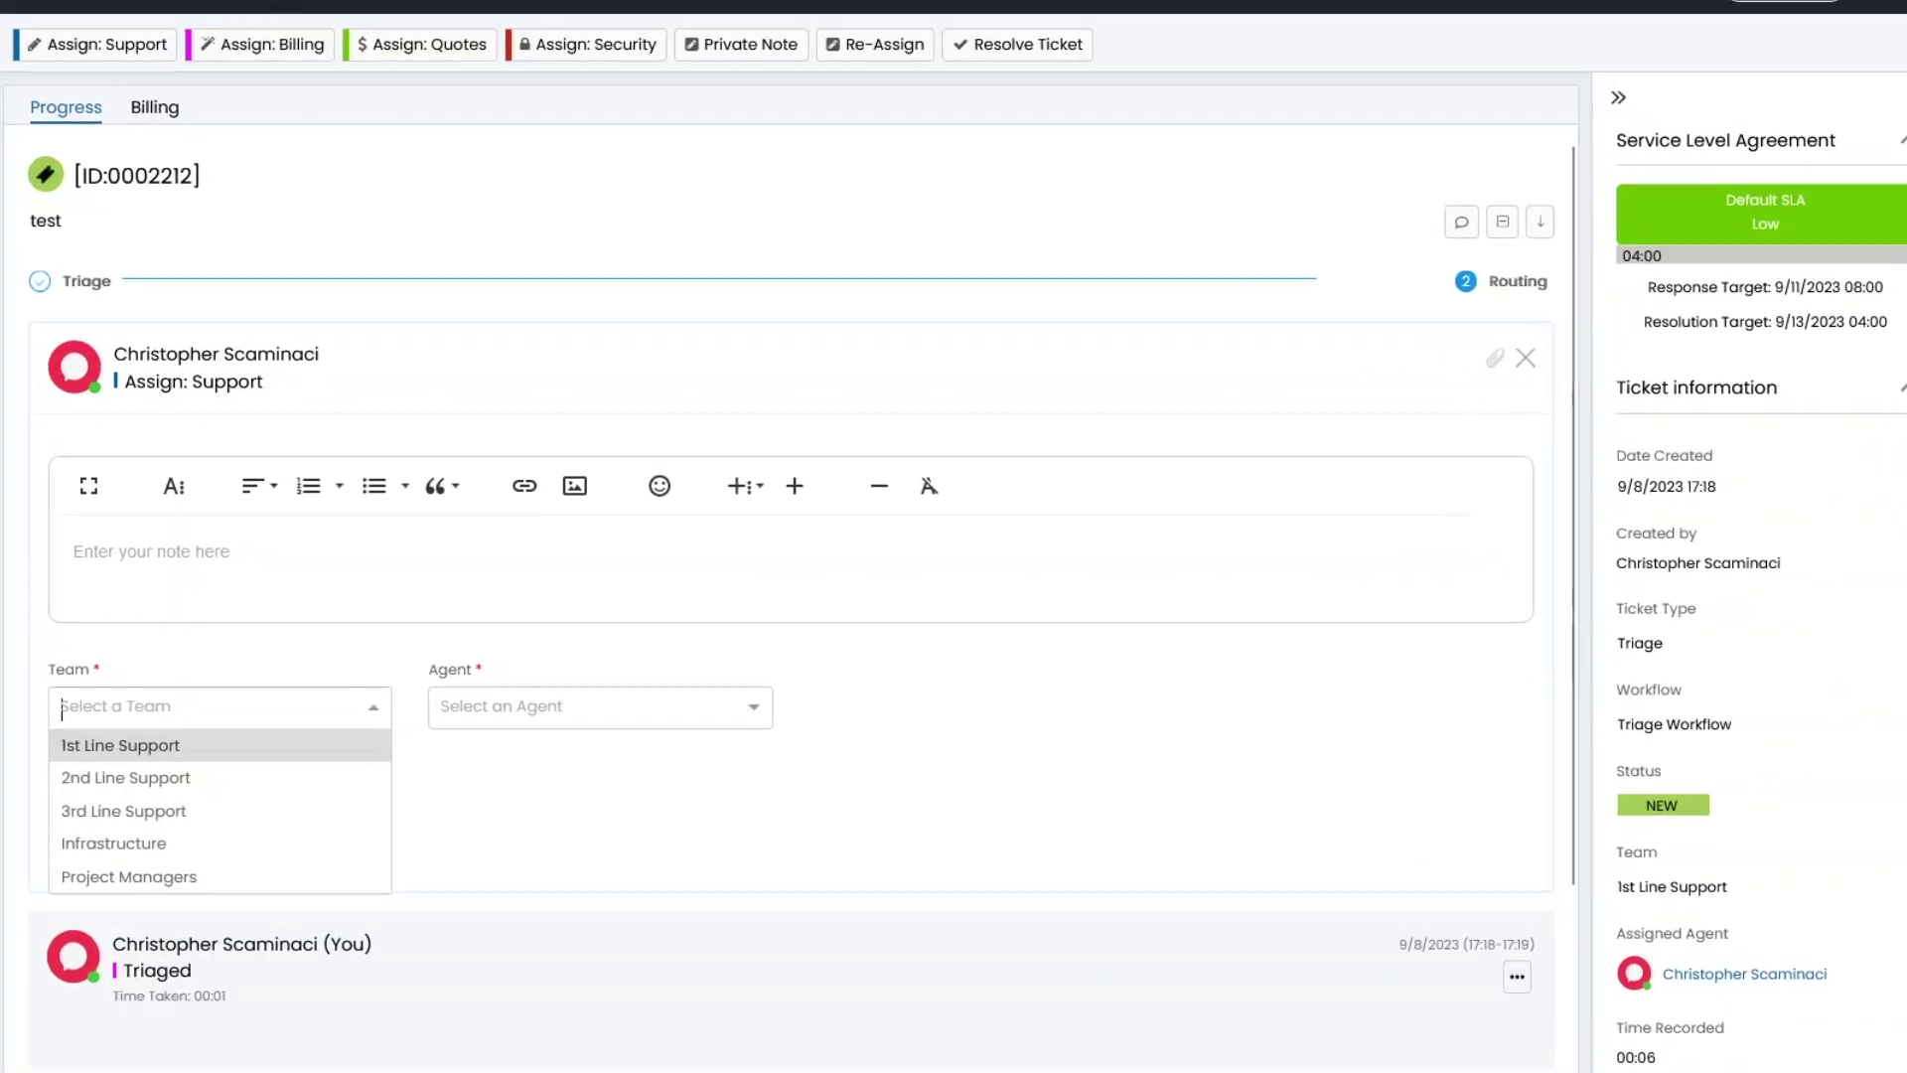
click(177, 742)
click(506, 710)
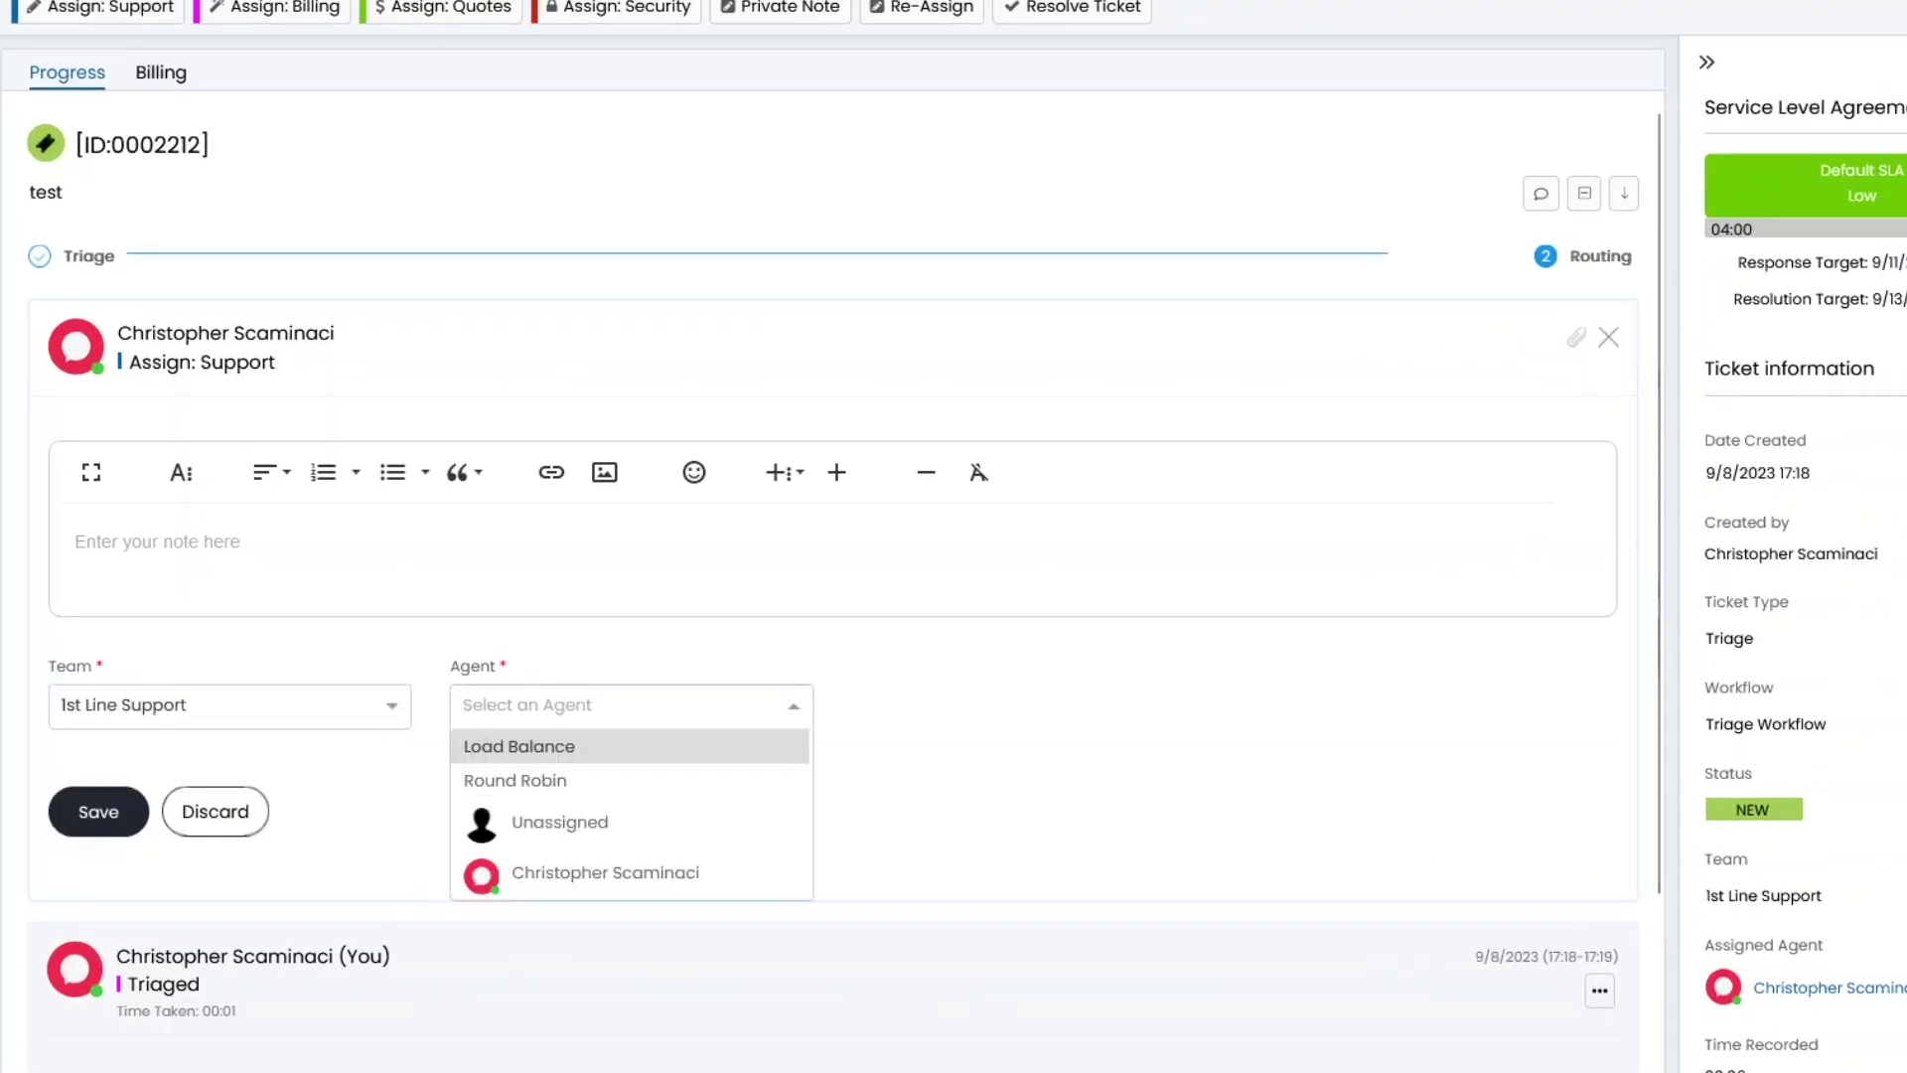
click(520, 746)
click(98, 811)
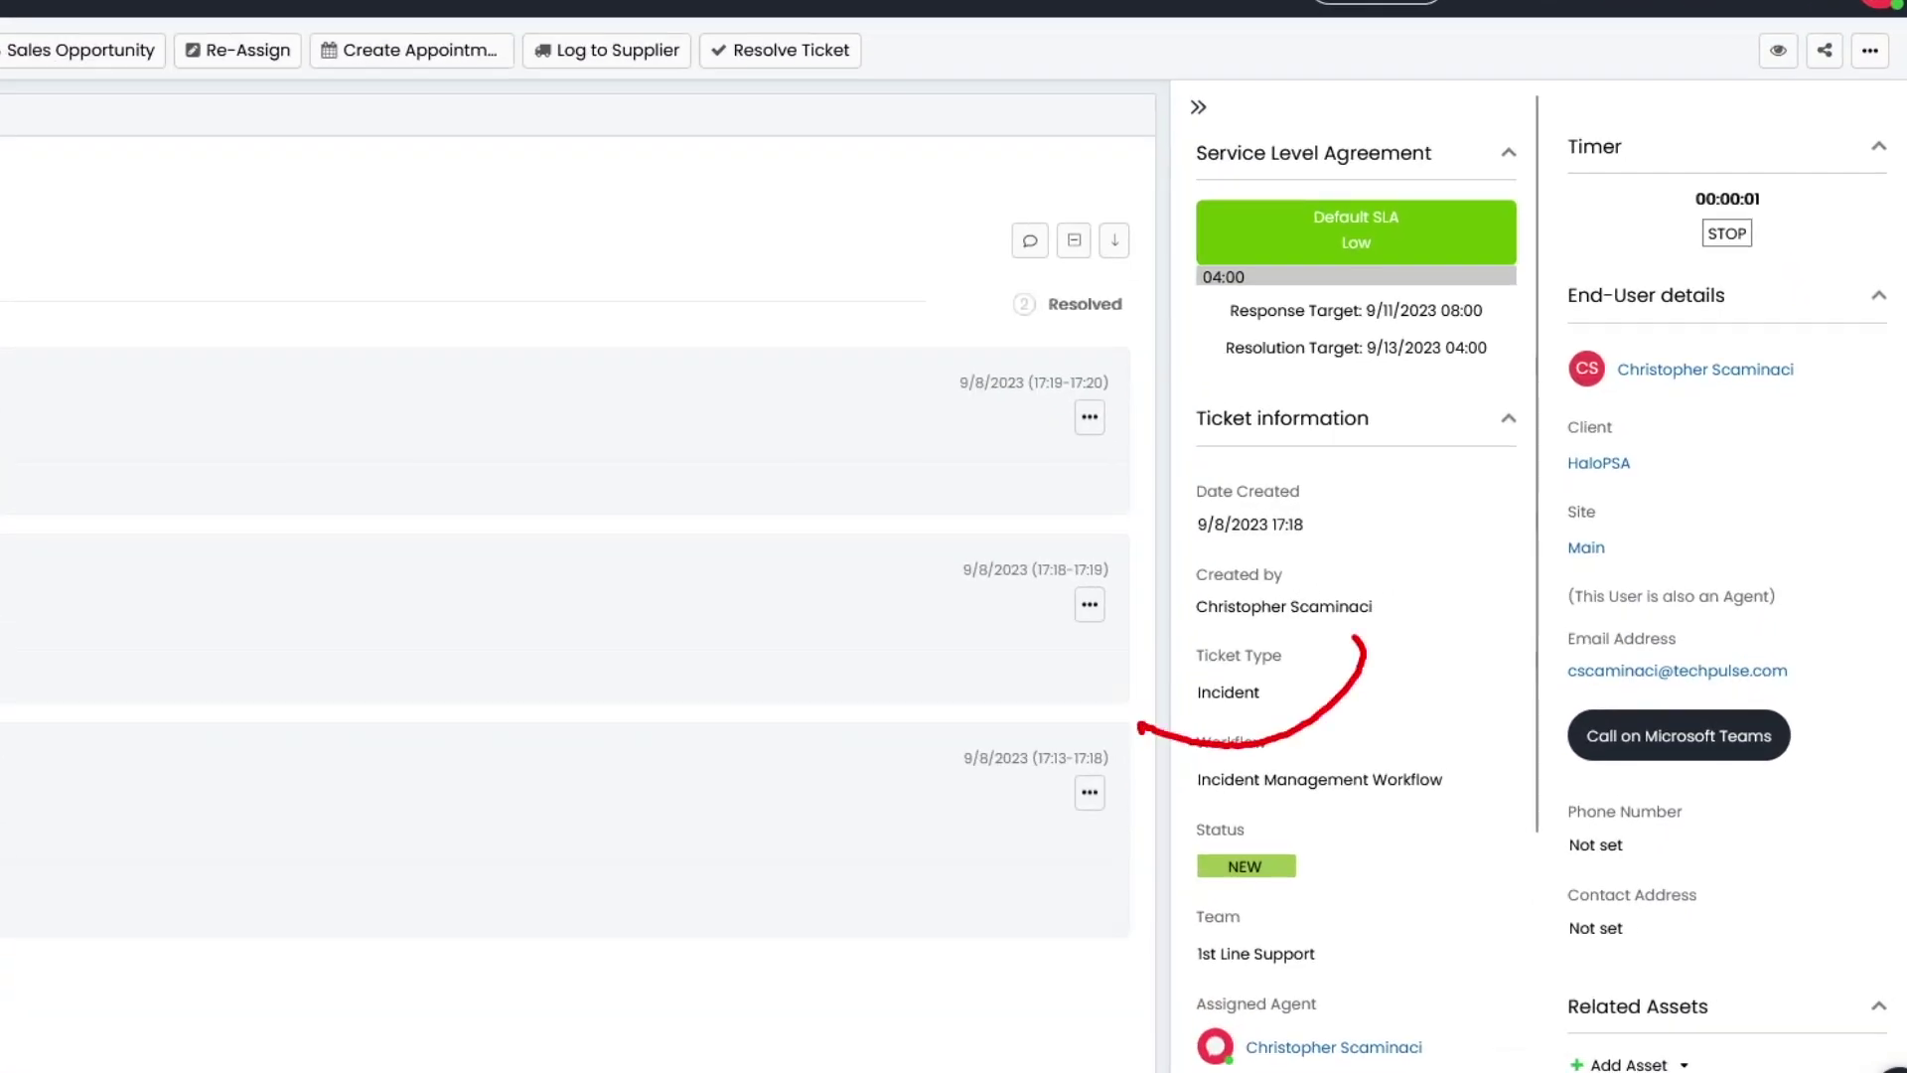